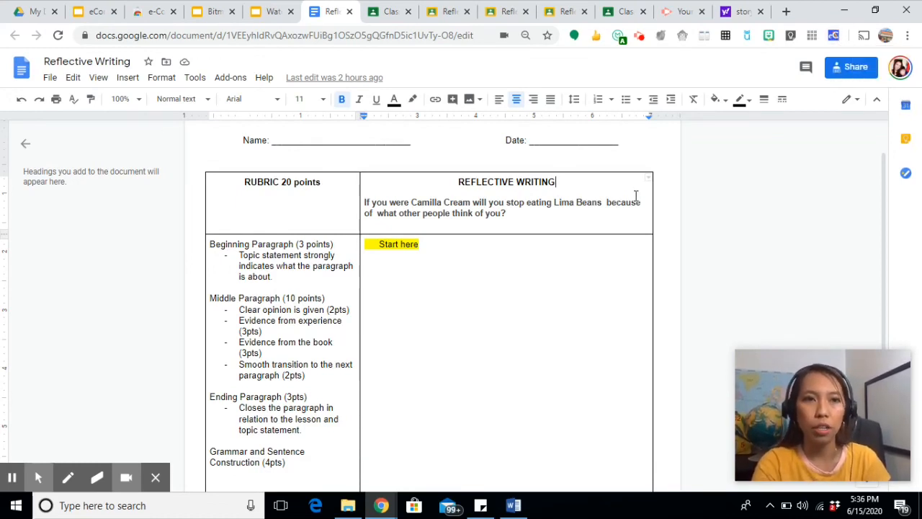
# Step: Copy the sharing link of the Reflective Writing document
pyautogui.click(265, 14)
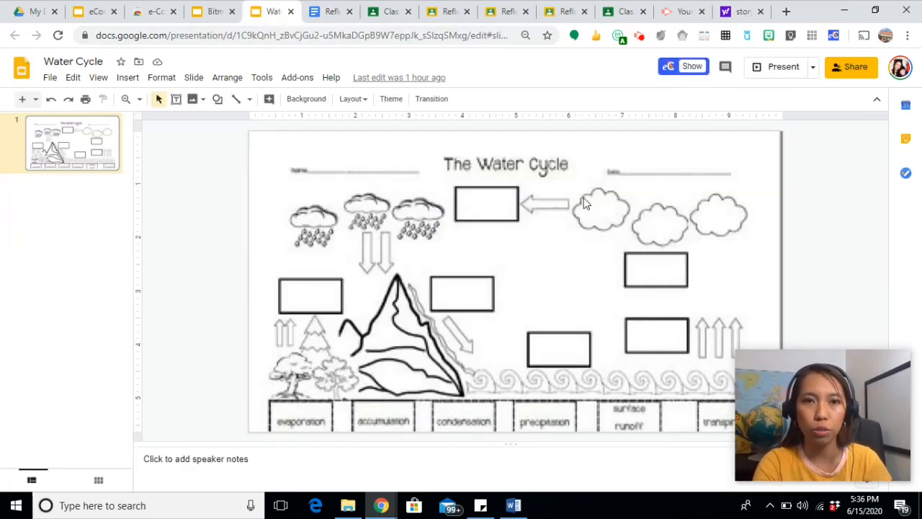
pyautogui.click(329, 13)
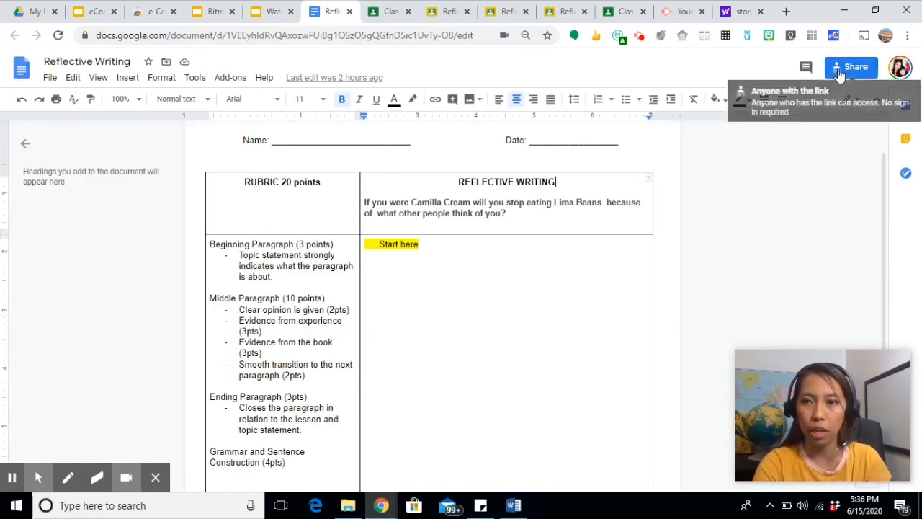
pyautogui.moveTo(885, 202); pyautogui.dragTo(886, 162)
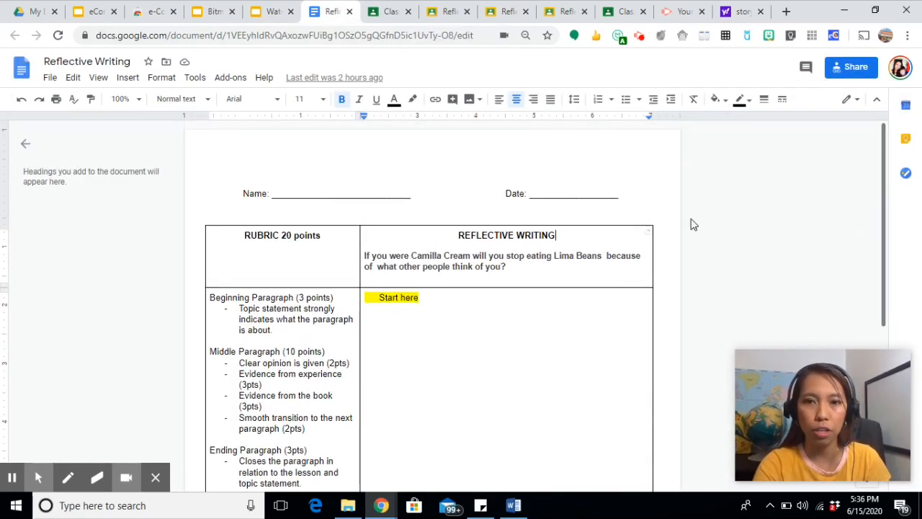
pyautogui.click(855, 67)
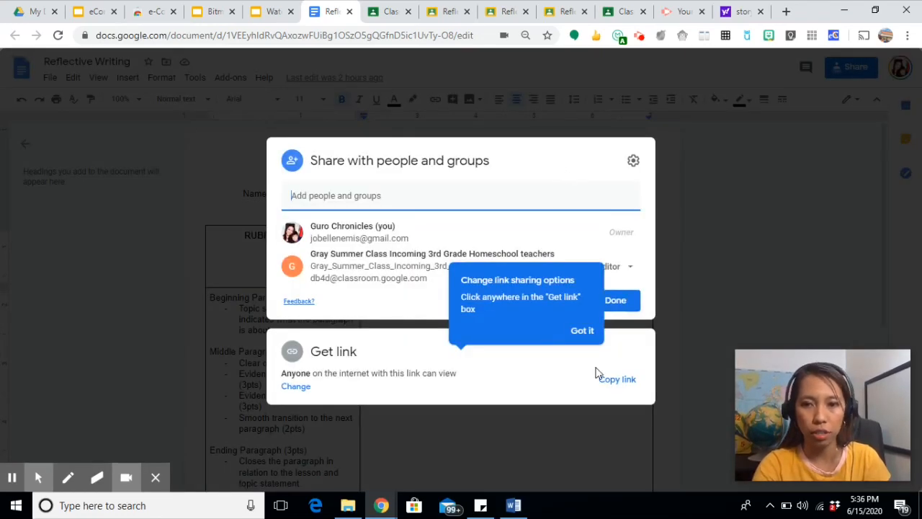
pyautogui.click(618, 386)
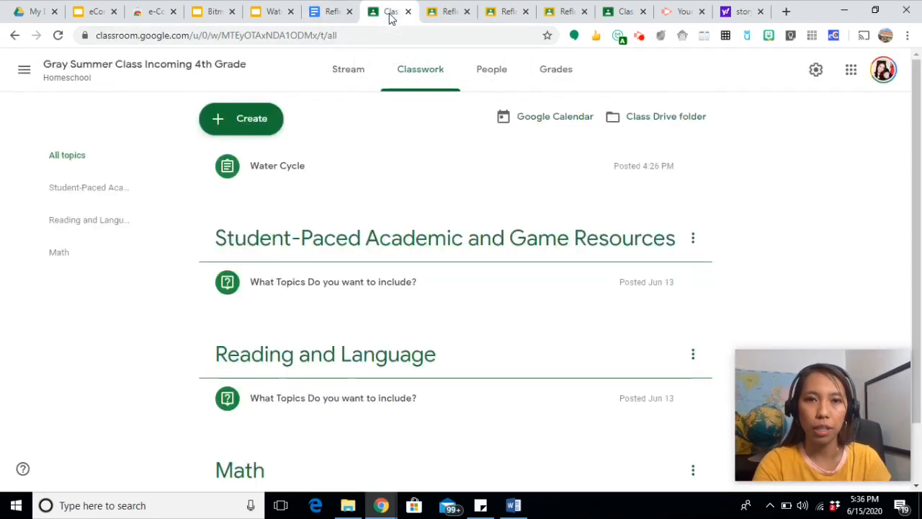
# Step: In the class's Classwork, create an assignment titled "Reflective Writing" with the instructions "Watch the video and answer the second link."
pyautogui.click(389, 13)
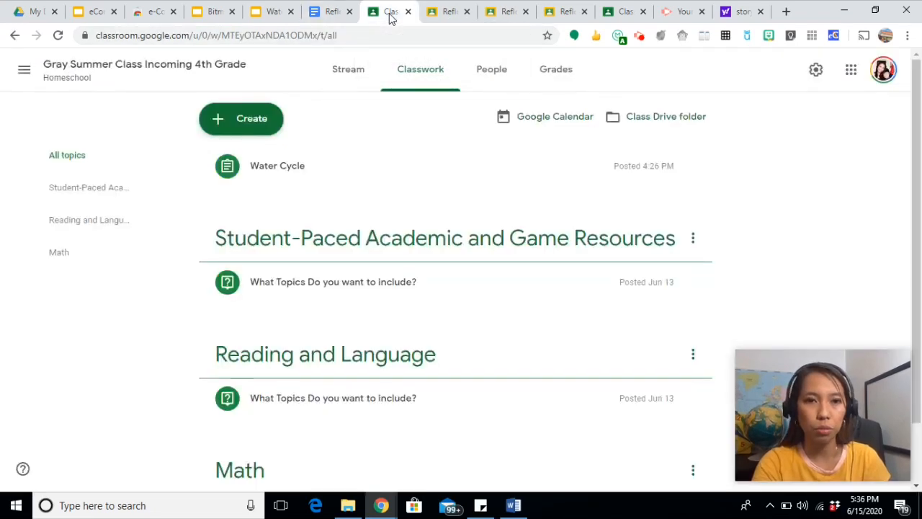
pyautogui.click(247, 120)
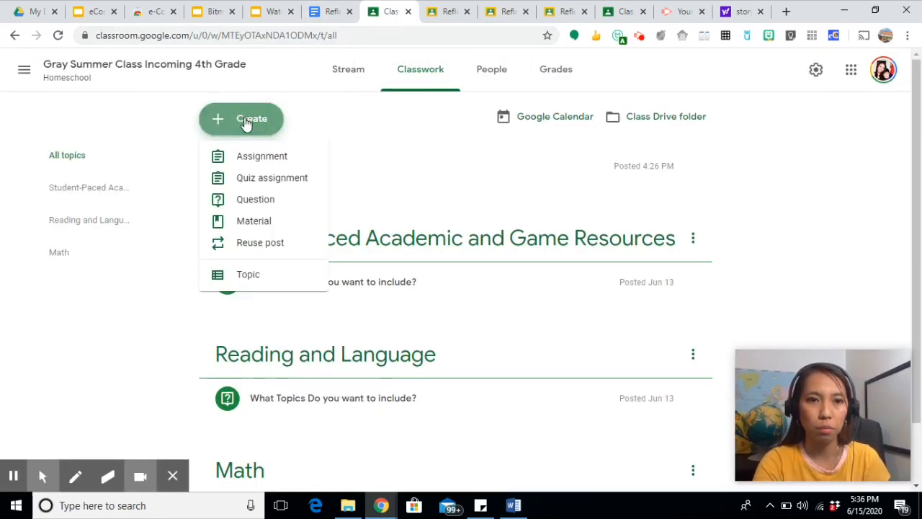
pyautogui.click(257, 159)
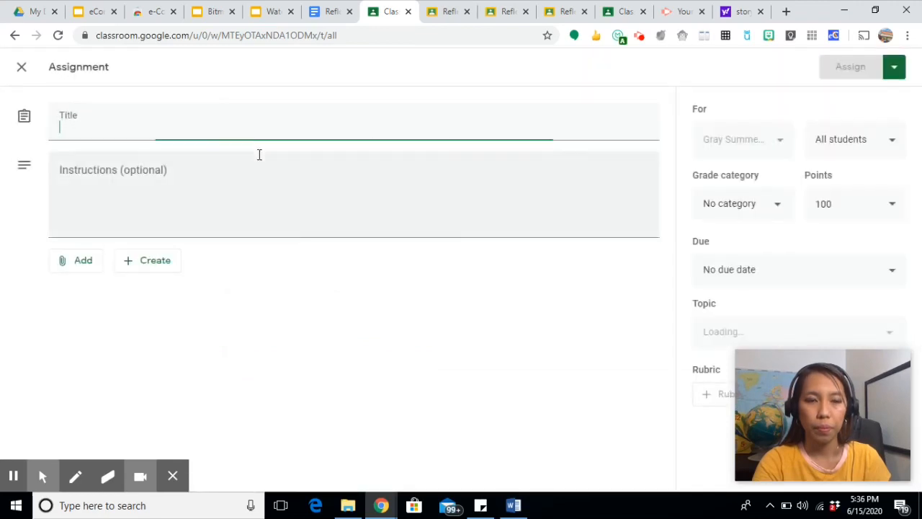
pyautogui.write('Reflective Witing')
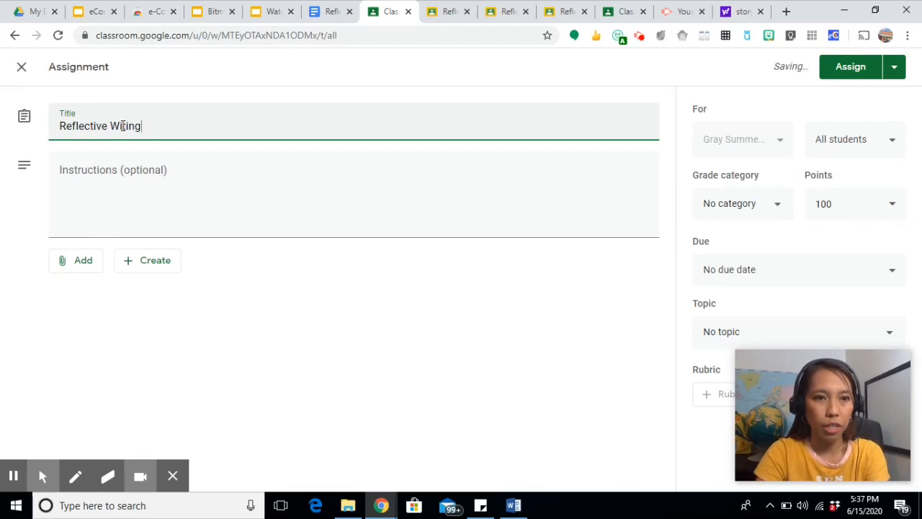
pyautogui.click(121, 125)
pyautogui.write('r the second link.')
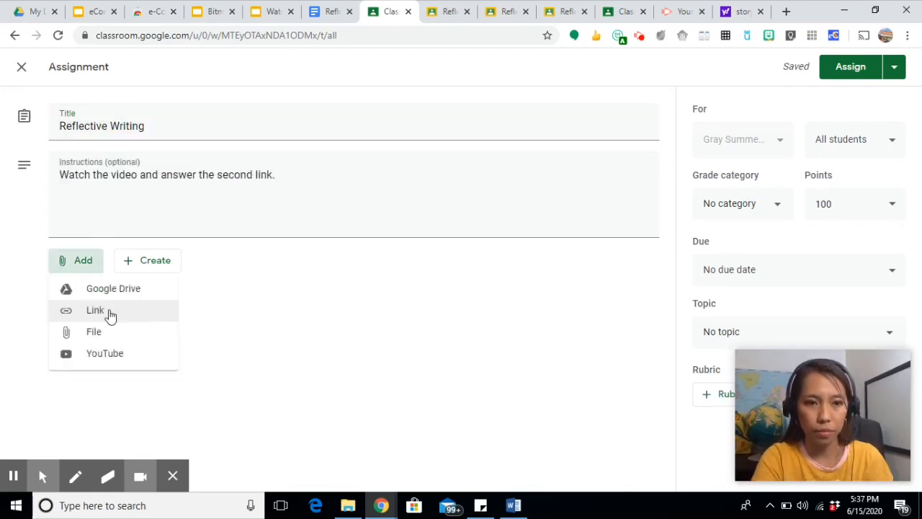
# Step: Attach the copied Reflective Writing document link to the assignment
pyautogui.click(110, 311)
pyautogui.hotkey('ctrl', 'v')
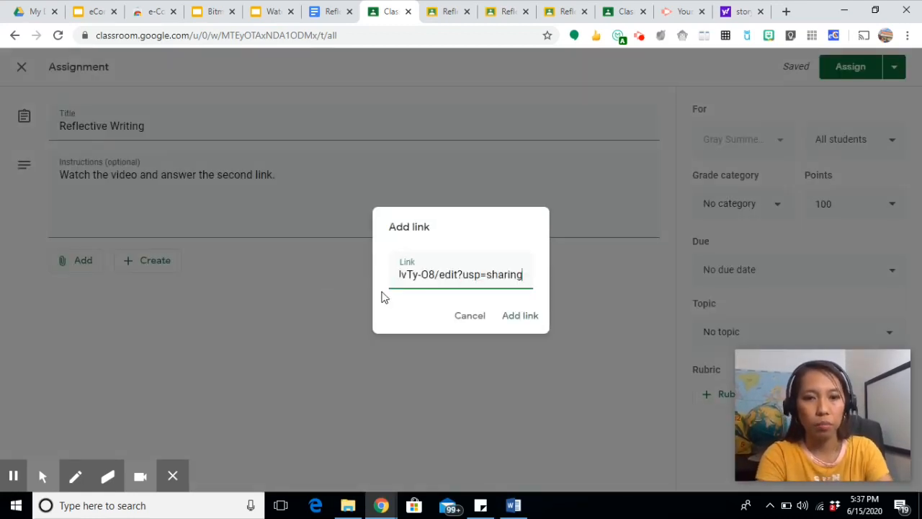
pyautogui.click(525, 319)
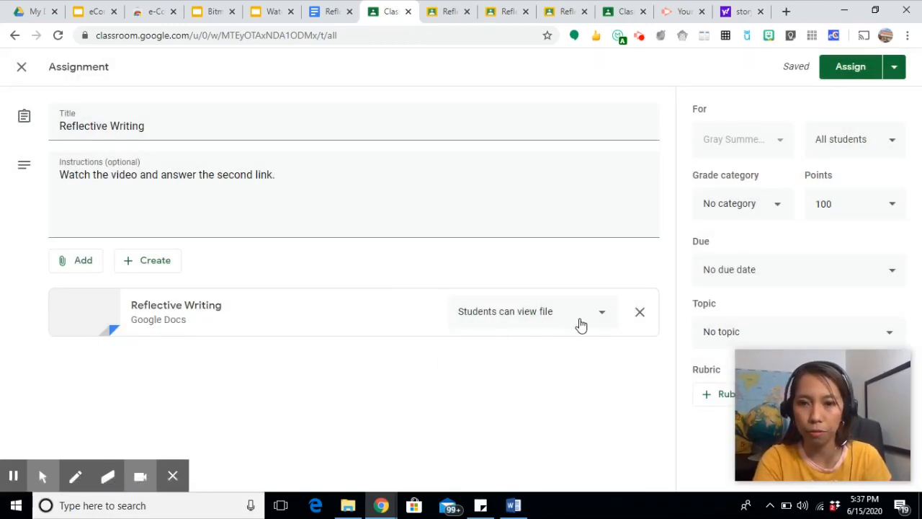
# Step: Set the attached document to make a copy for each student and post the assignment to the class
pyautogui.click(598, 320)
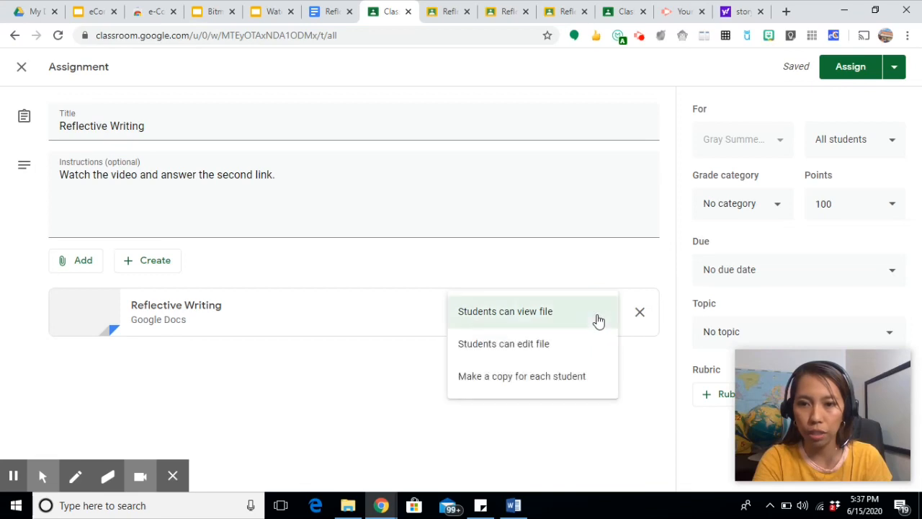
pyautogui.click(559, 386)
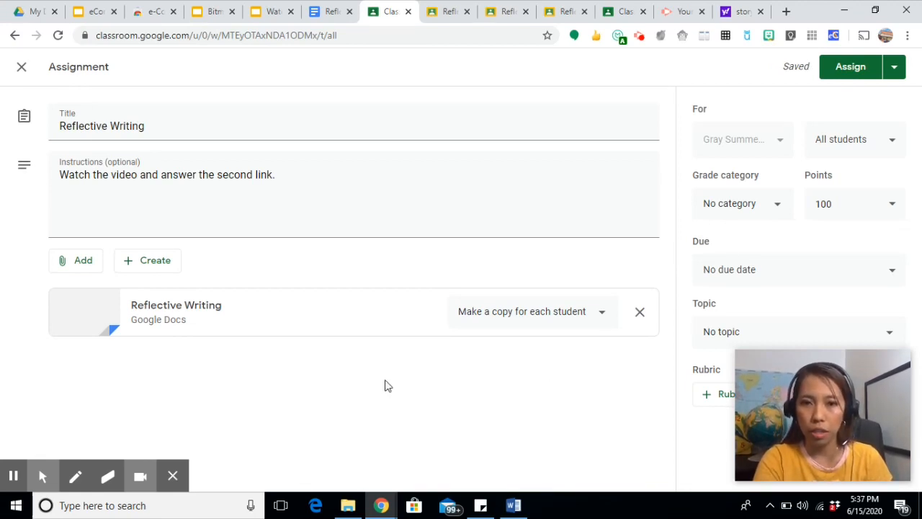
pyautogui.click(846, 69)
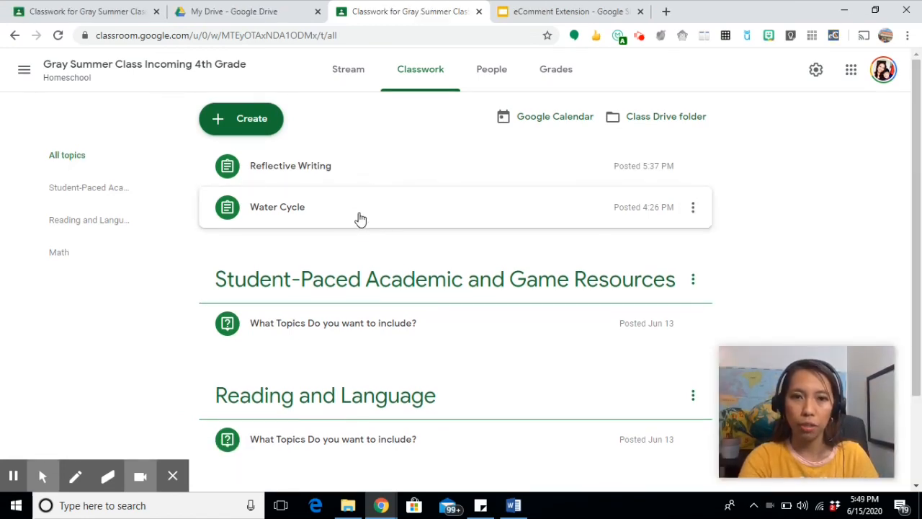
# Step: Check the Water Cycle and Reflective Writing assignments, and open the student's turned-in Reflective Writing document for grading
pyautogui.click(359, 214)
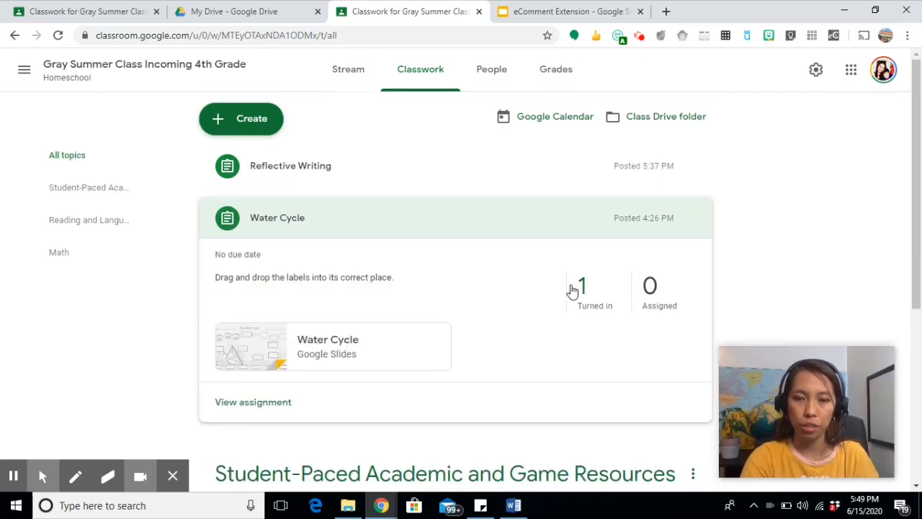
pyautogui.click(430, 221)
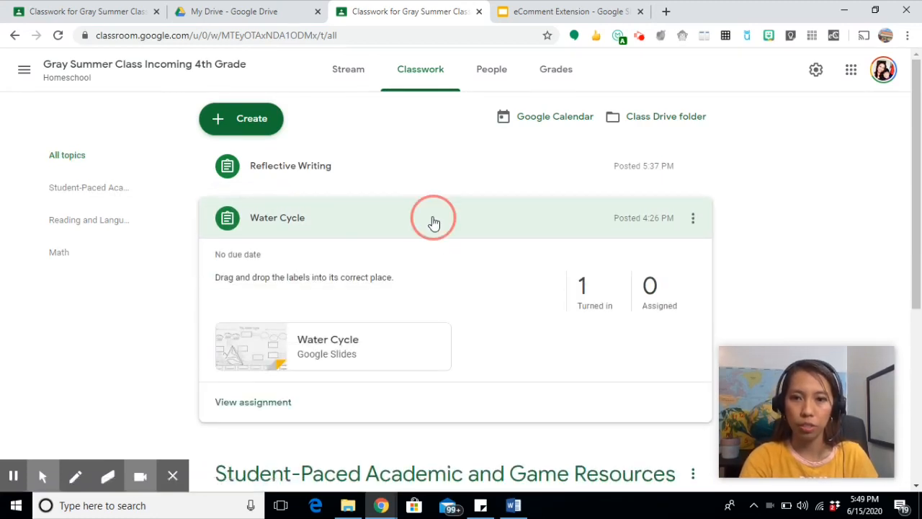
pyautogui.click(384, 170)
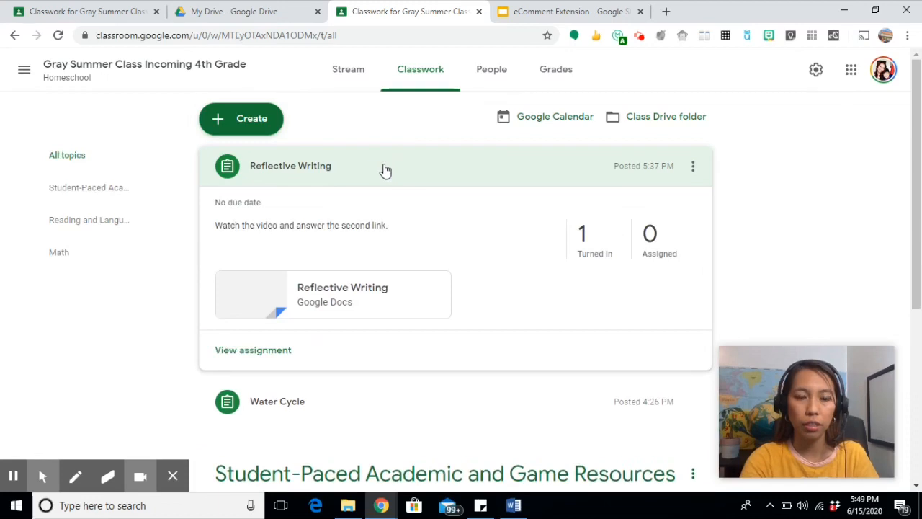
pyautogui.click(585, 236)
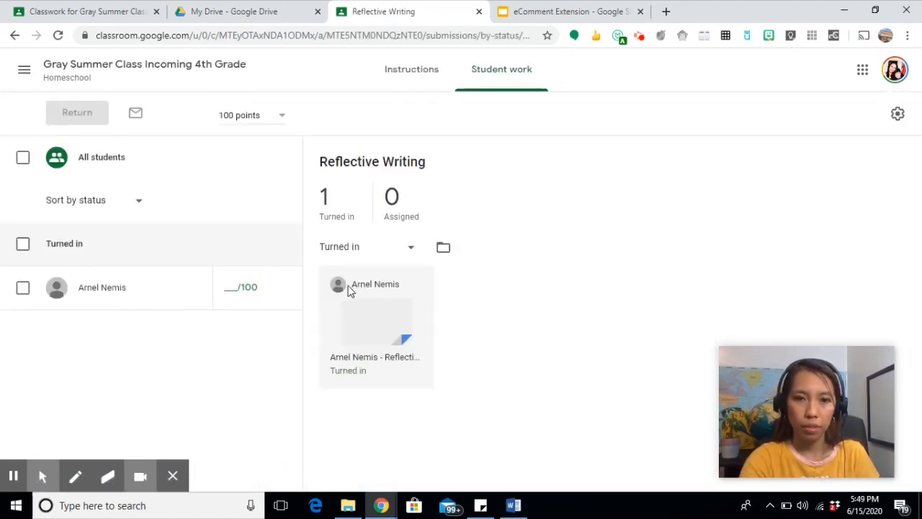
pyautogui.click(393, 324)
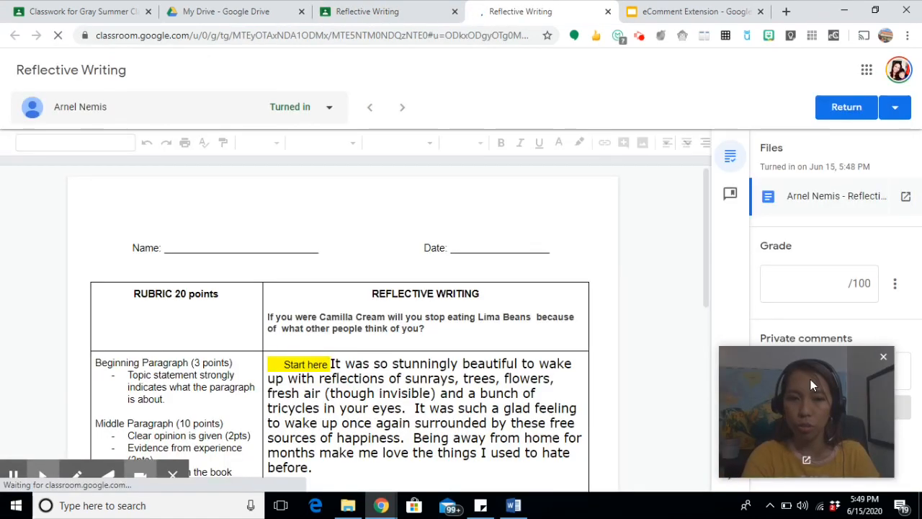
pyautogui.moveTo(810, 379); pyautogui.dragTo(107, 354)
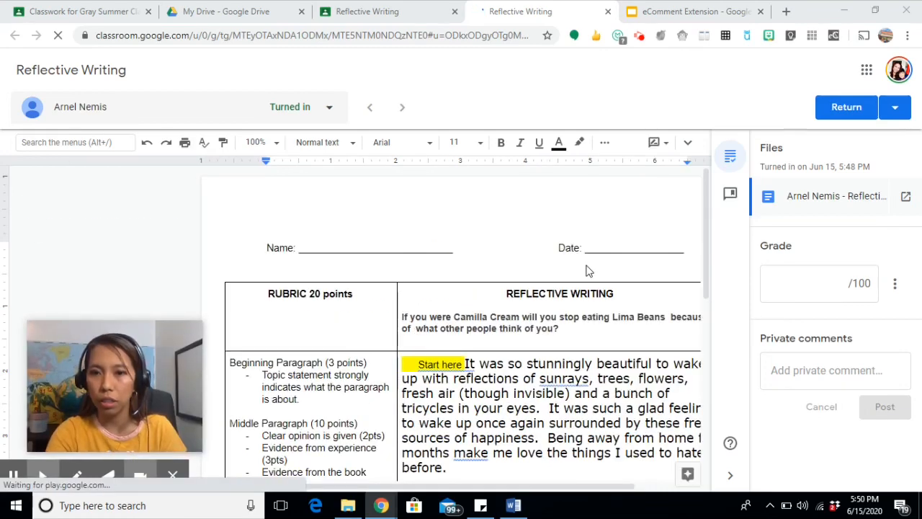
pyautogui.moveTo(706, 203); pyautogui.dragTo(712, 275)
pyautogui.moveTo(625, 266); pyautogui.dragTo(620, 266)
pyautogui.moveTo(468, 258); pyautogui.dragTo(531, 258)
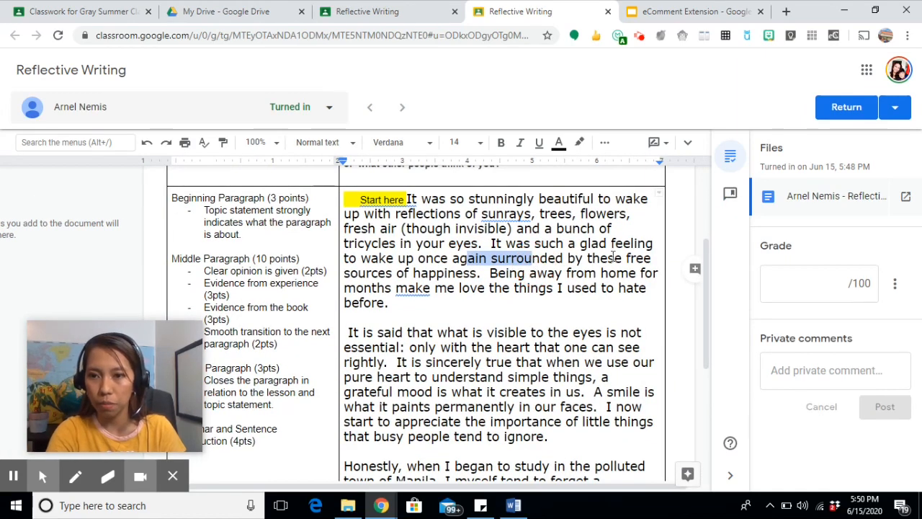
pyautogui.click(695, 268)
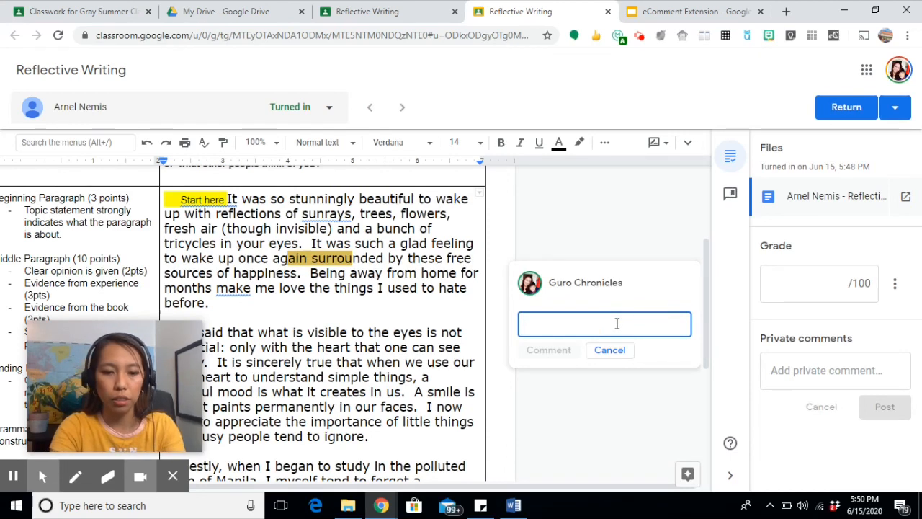
pyautogui.write('good job')
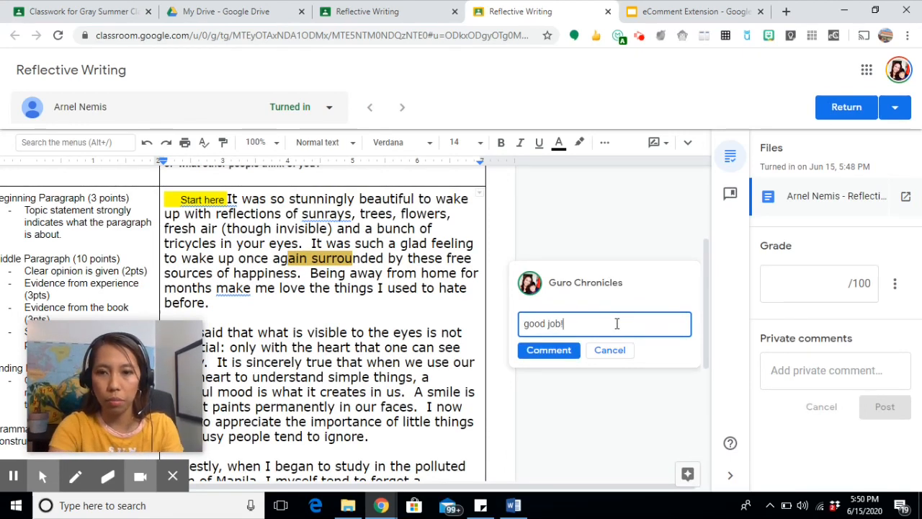
pyautogui.write('!')
pyautogui.click(609, 350)
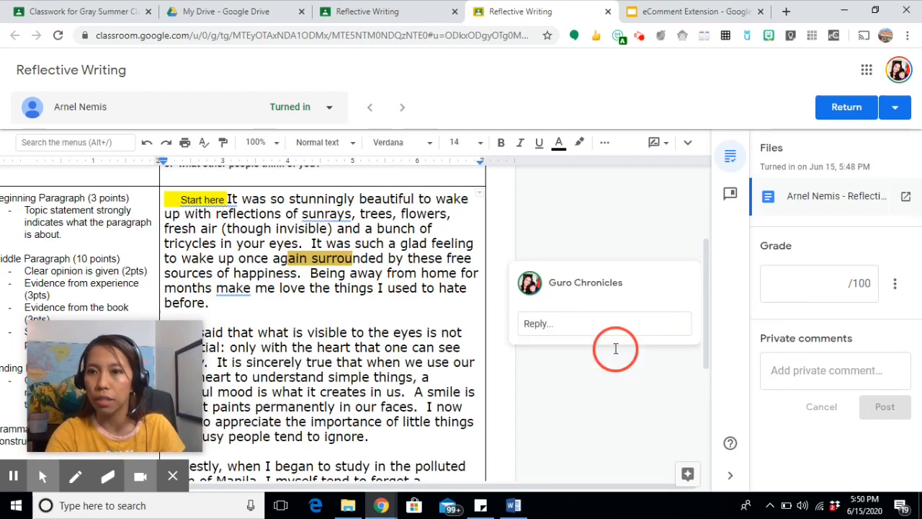
# Step: Turn on the e-Comments extension and show its comment menu over the student's document
pyautogui.click(834, 36)
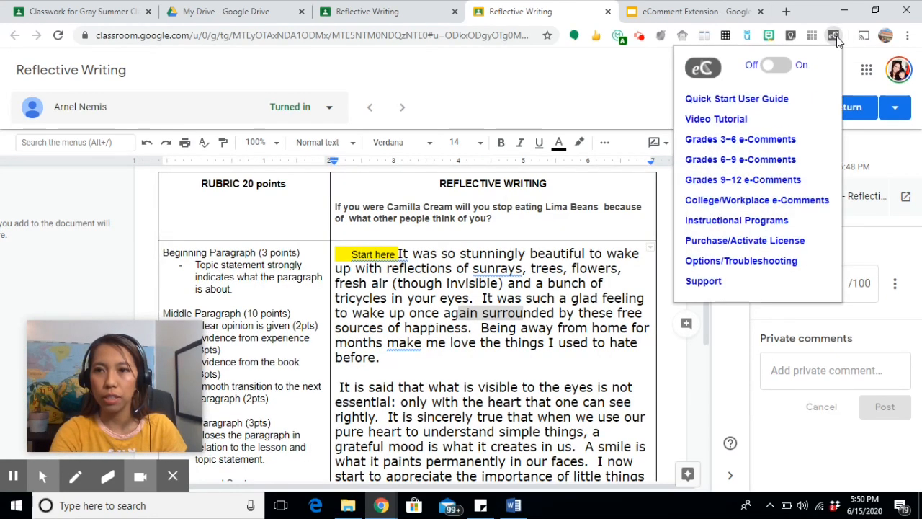
pyautogui.click(778, 65)
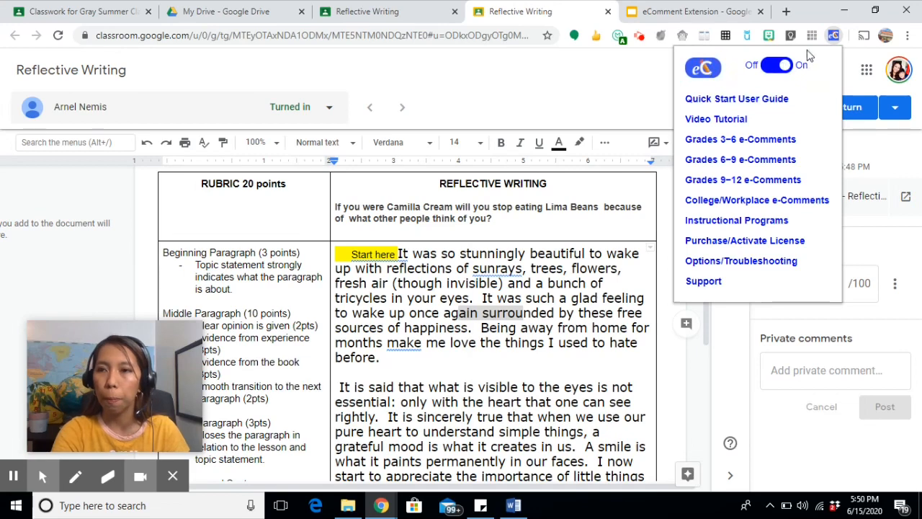
pyautogui.click(643, 91)
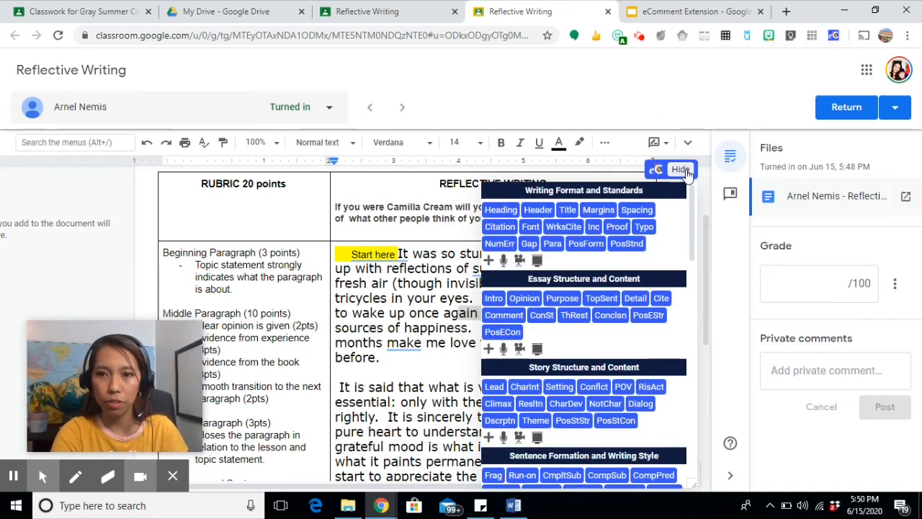
pyautogui.click(730, 106)
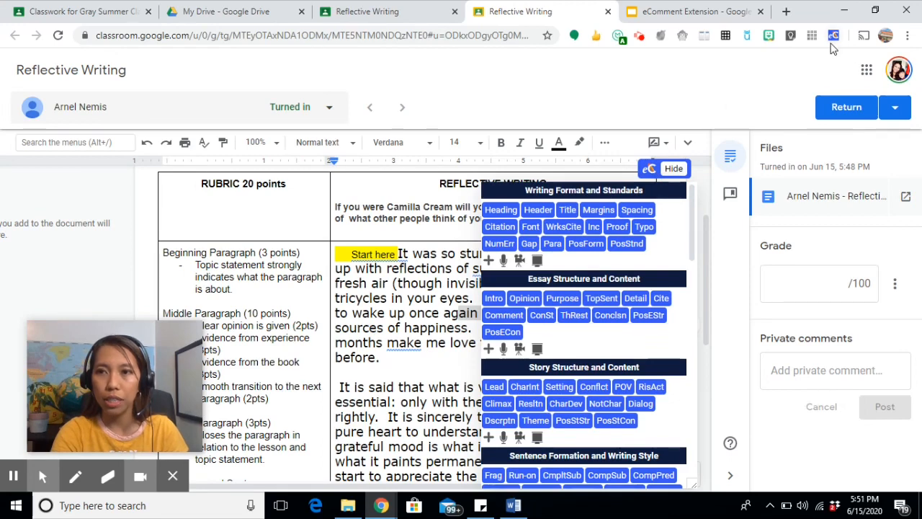
# Step: Move the e-Comments show/hide button beside the document table and reposition the comment menu, toggling the menu's visibility
pyautogui.moveTo(680, 169); pyautogui.dragTo(343, 209)
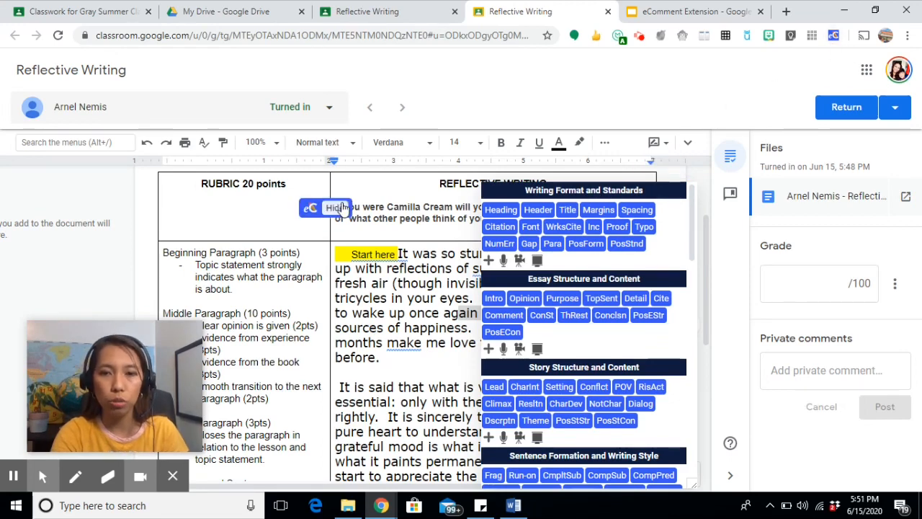
pyautogui.click(343, 209)
pyautogui.moveTo(670, 196); pyautogui.dragTo(747, 177)
pyautogui.moveTo(645, 186); pyautogui.dragTo(462, 193)
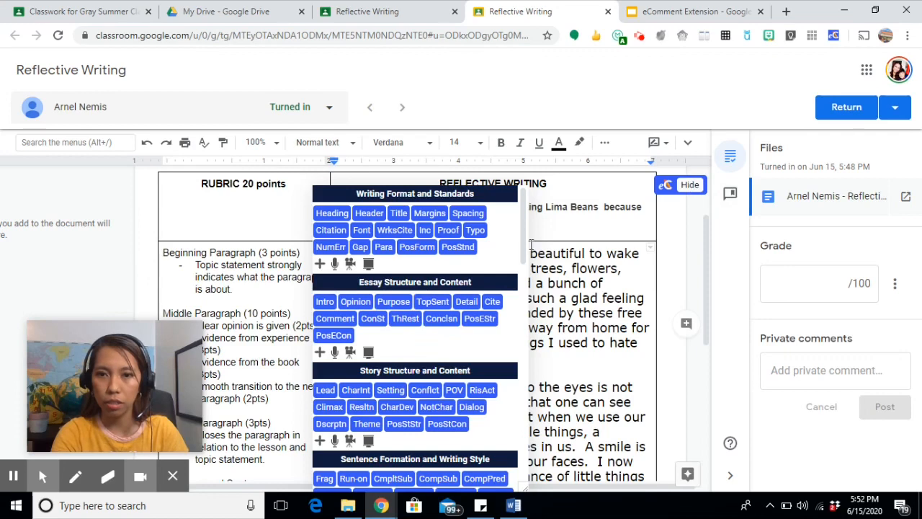
pyautogui.click(695, 189)
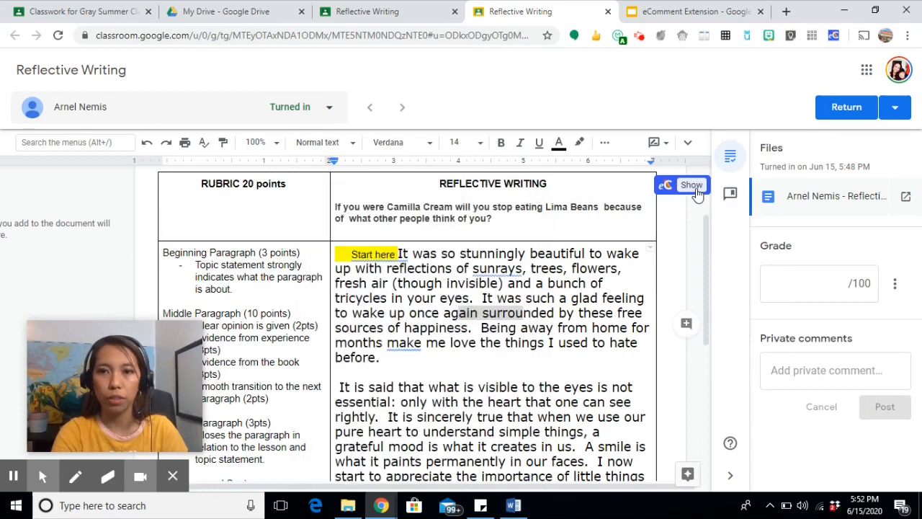
pyautogui.click(695, 188)
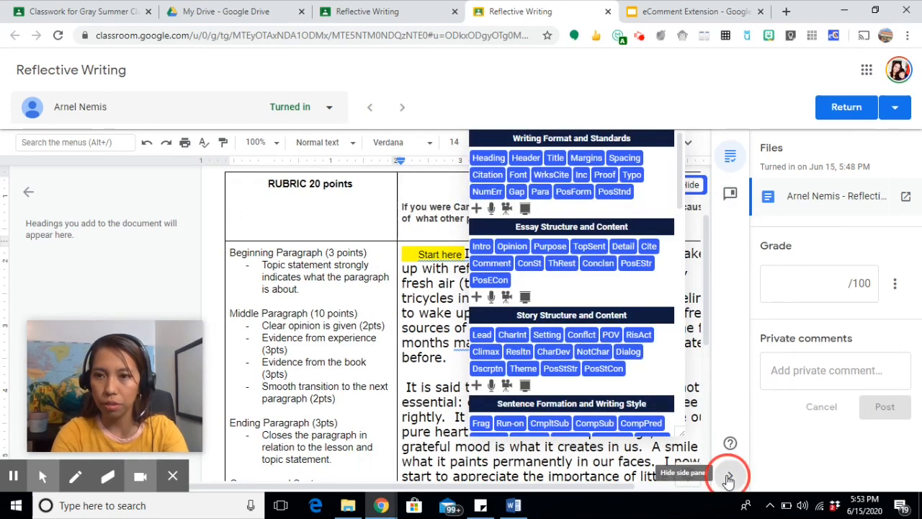
# Step: Hide the grading side panel and place the e-Comments menu beside the student's text
pyautogui.click(730, 479)
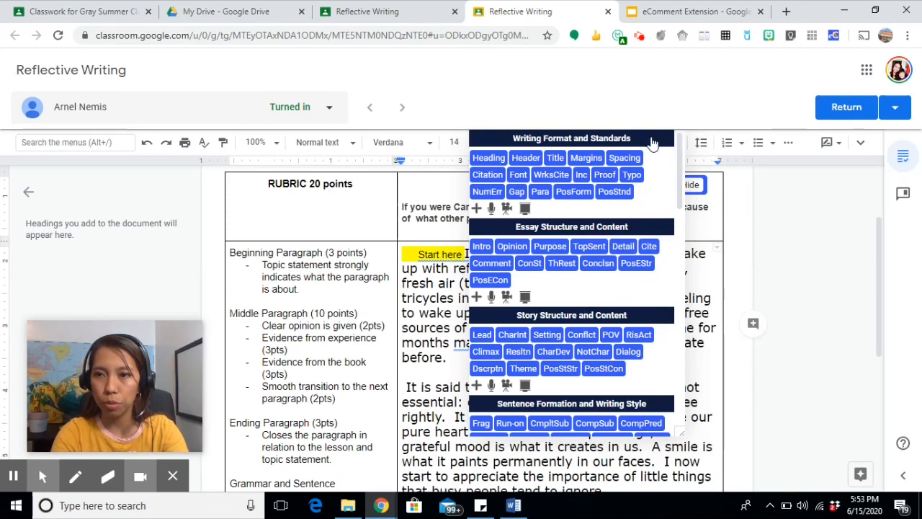
pyautogui.click(906, 157)
pyautogui.click(882, 190)
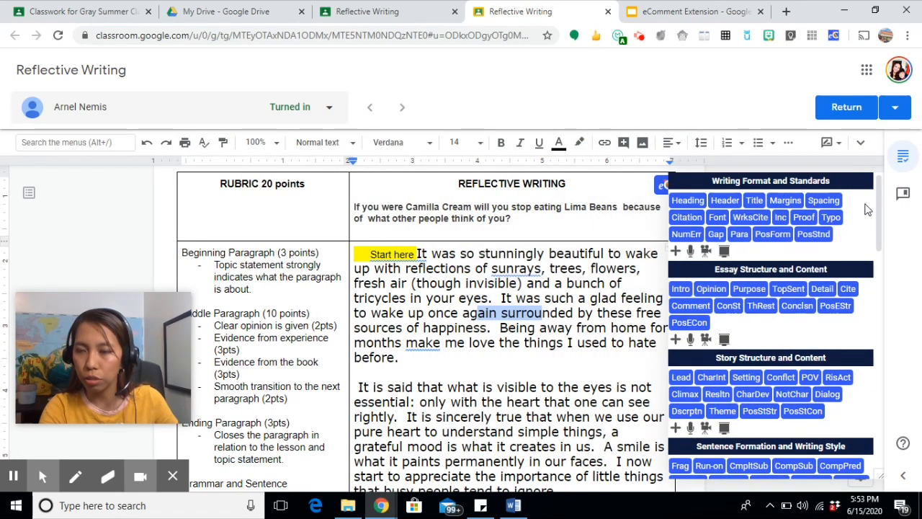
# Step: Look through the e-Comments menu to its end and open the option for switching the comment set
pyautogui.click(881, 194)
pyautogui.moveTo(877, 193); pyautogui.dragTo(880, 441)
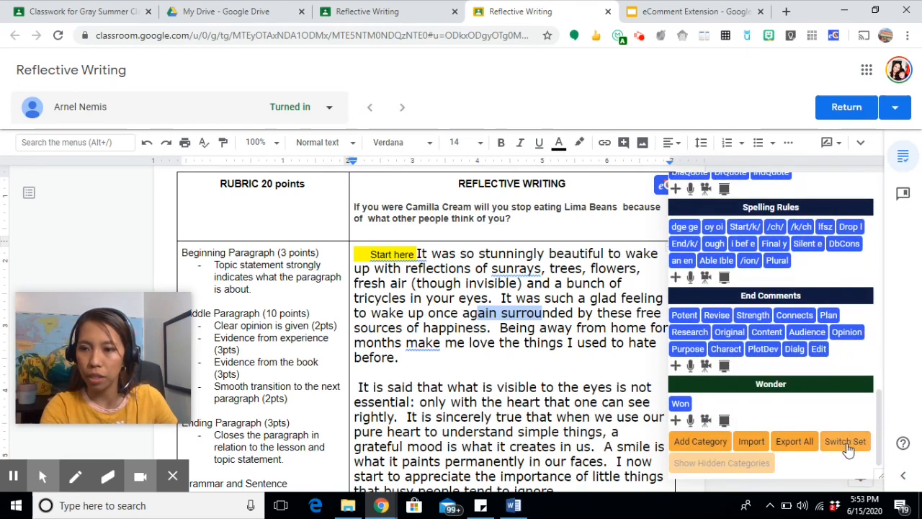
pyautogui.click(847, 443)
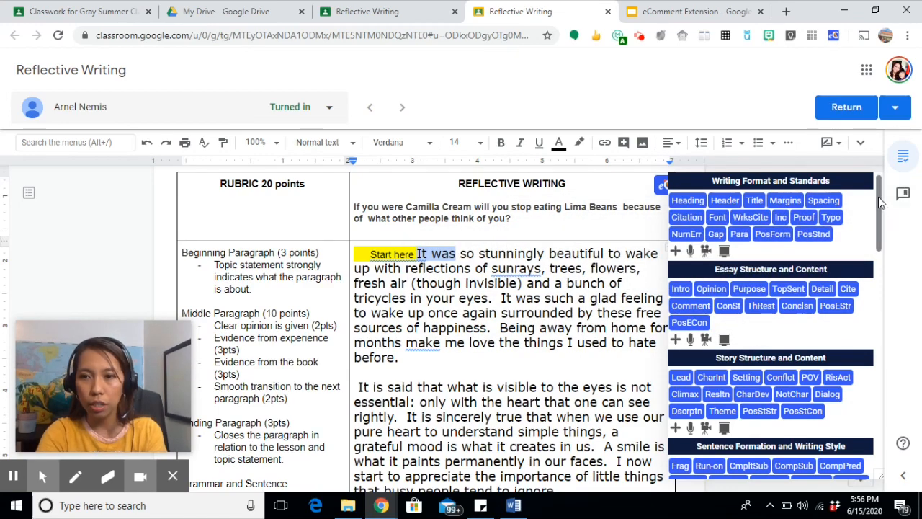
# Step: Preview the full comment texts behind the Opinion, Purpose and Detail abbreviations in the Essay Structure and Content category
pyautogui.scroll(-2, 879, 198)
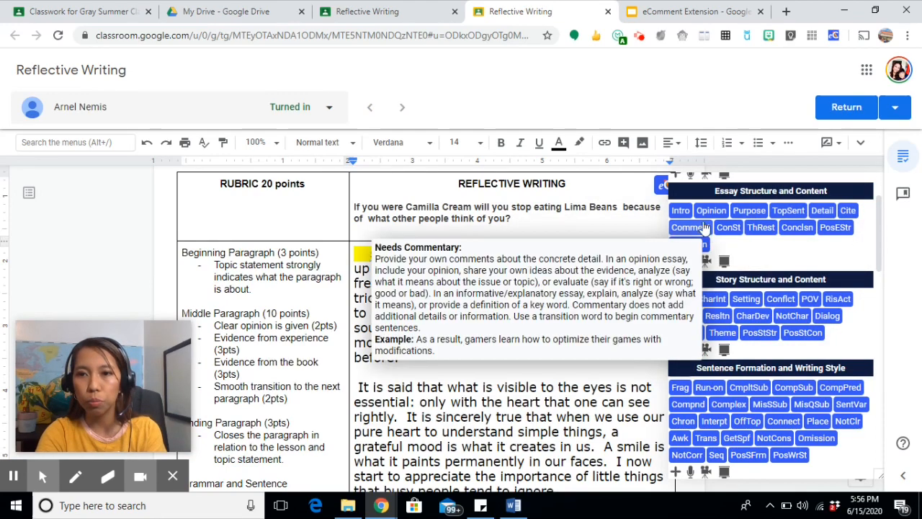
pyautogui.moveTo(688, 214)
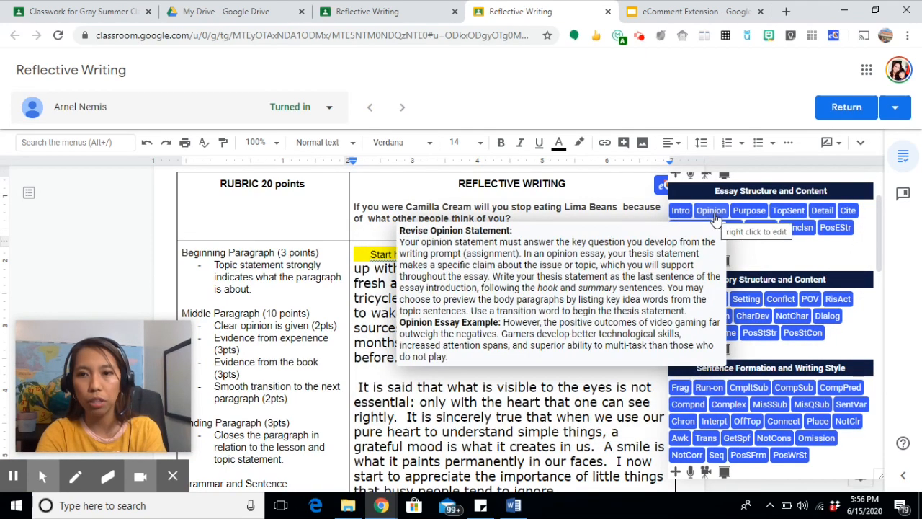
pyautogui.moveTo(750, 215)
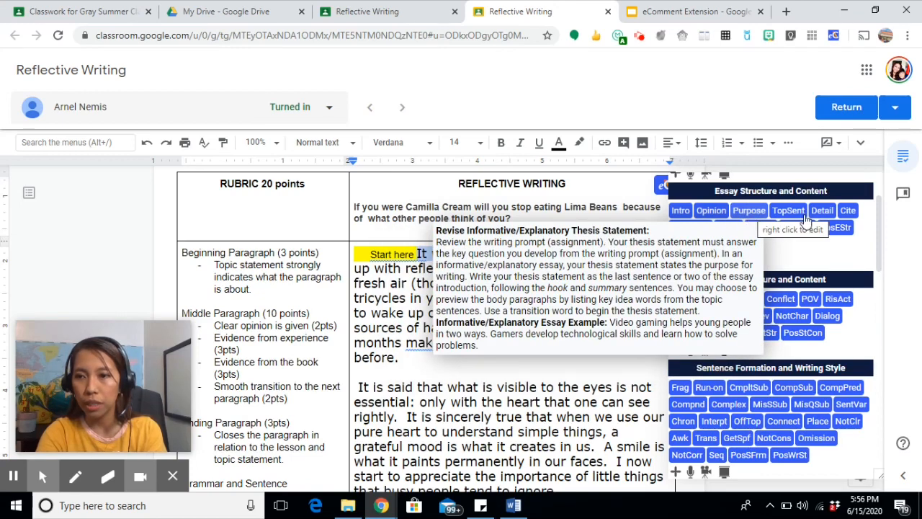
pyautogui.moveTo(825, 222)
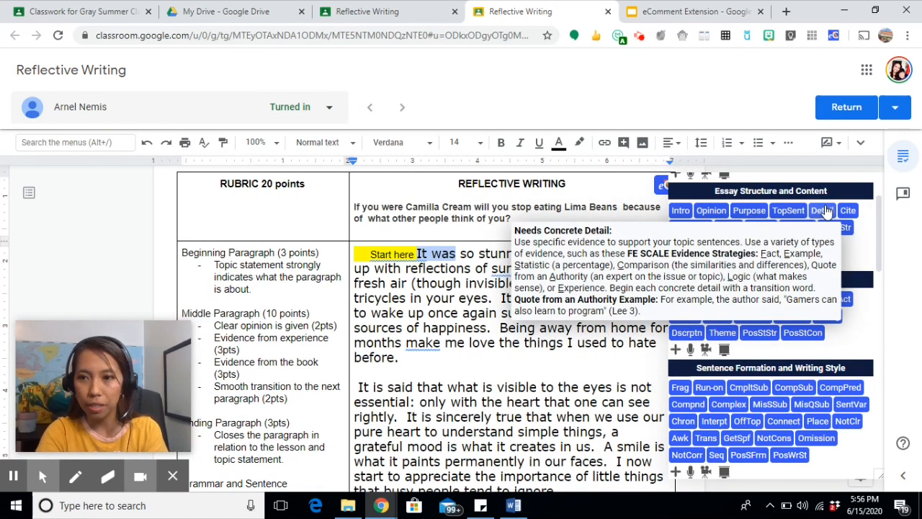
# Step: Examine the remaining comment categories from Sentence Formation and Writing Style through Spelling Rules, End Comments and Wonder
pyautogui.scroll(-3, 866, 250)
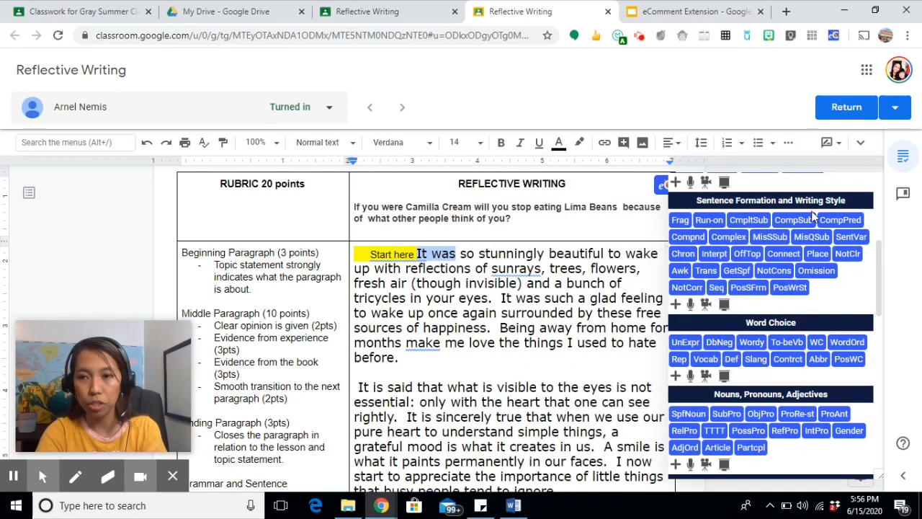
pyautogui.click(881, 248)
pyautogui.moveTo(883, 258); pyautogui.dragTo(885, 274)
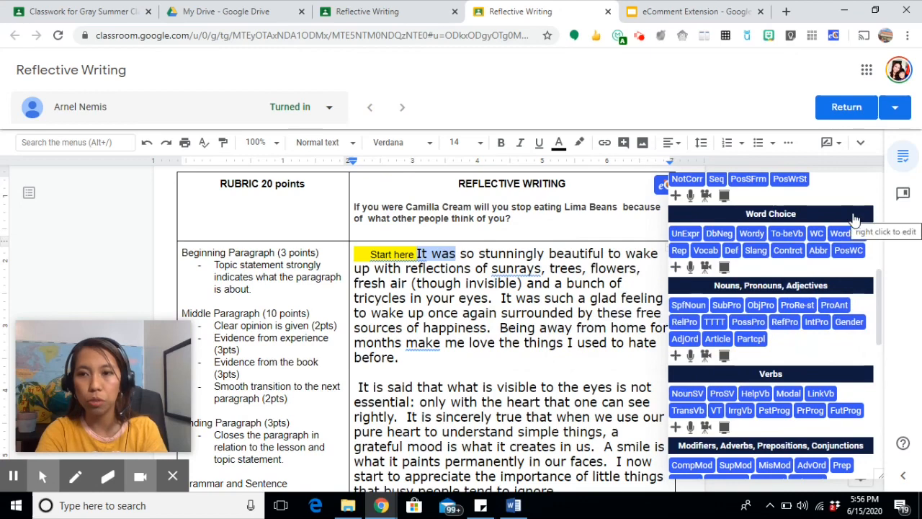
pyautogui.moveTo(881, 299); pyautogui.dragTo(886, 313)
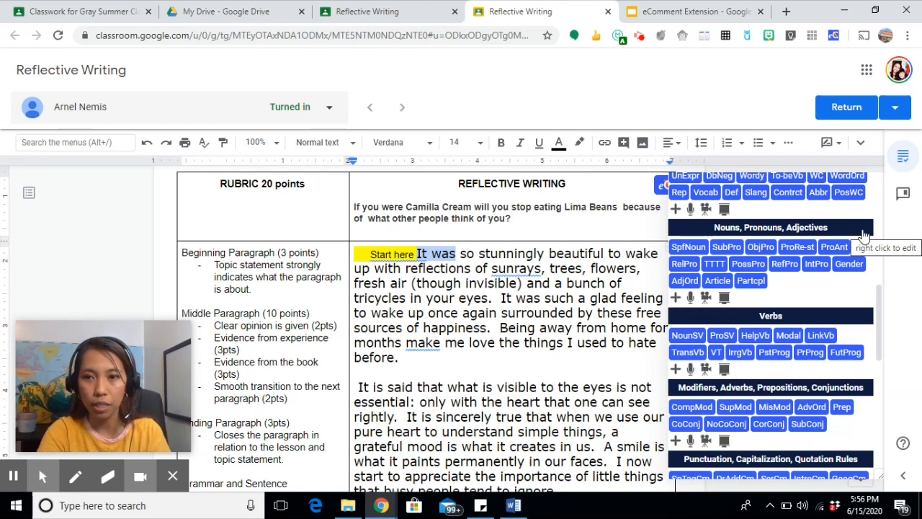
pyautogui.scroll(-2, 863, 234)
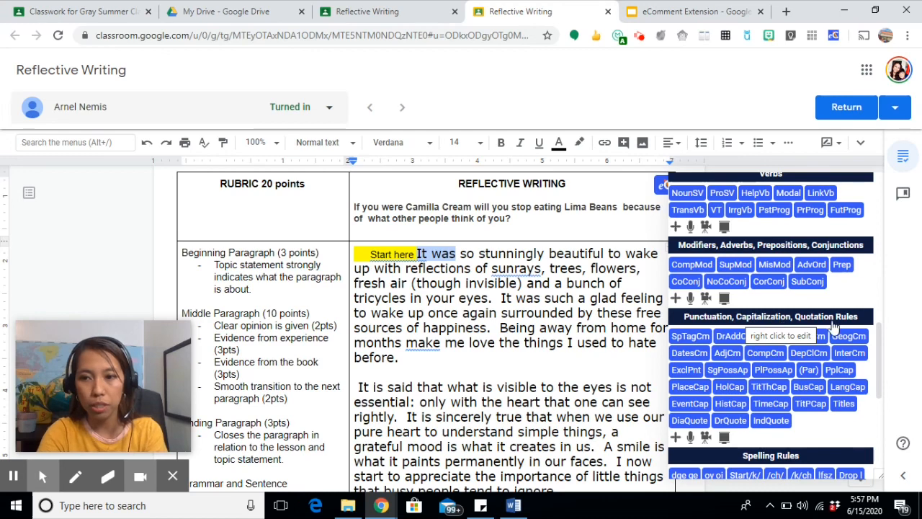
pyautogui.moveTo(879, 338); pyautogui.dragTo(880, 401)
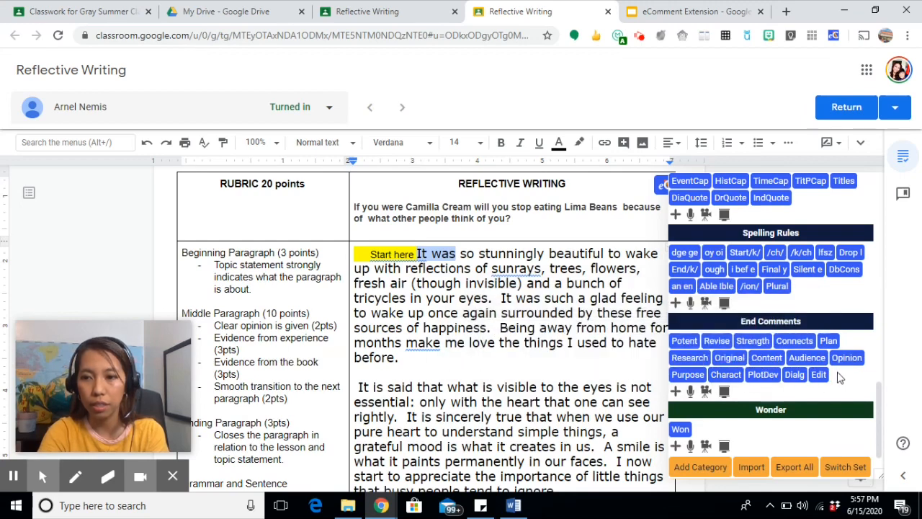
pyautogui.moveTo(878, 408); pyautogui.dragTo(883, 446)
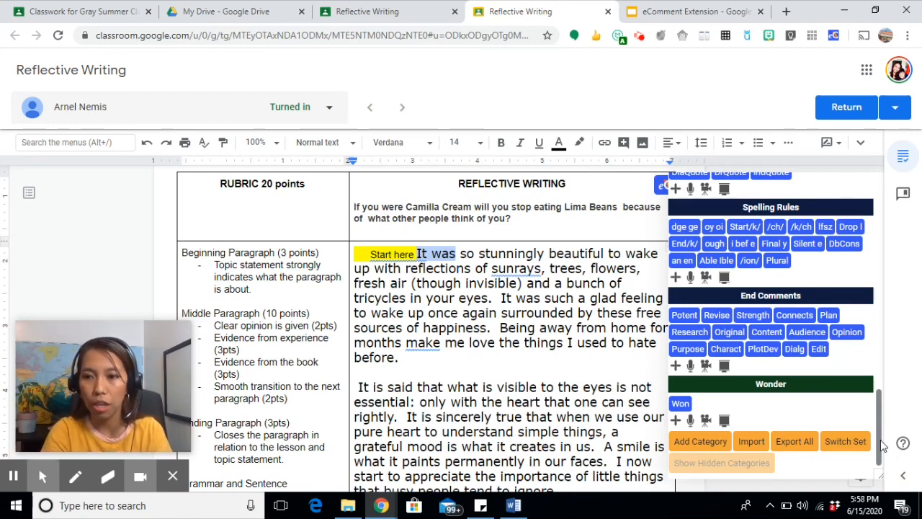
pyautogui.click(883, 448)
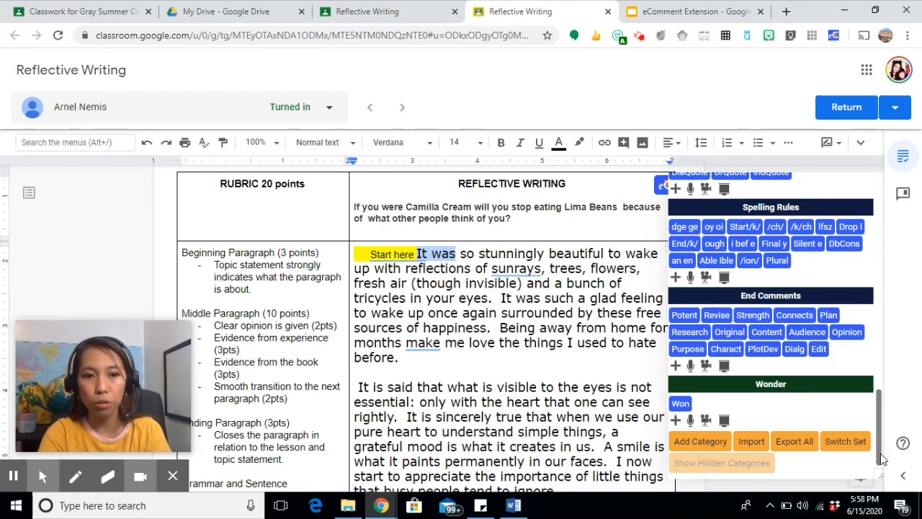
# Step: Add a new comment category named "Math Comments" to the e-Comments menu
pyautogui.click(700, 442)
pyautogui.write('Math Comments')
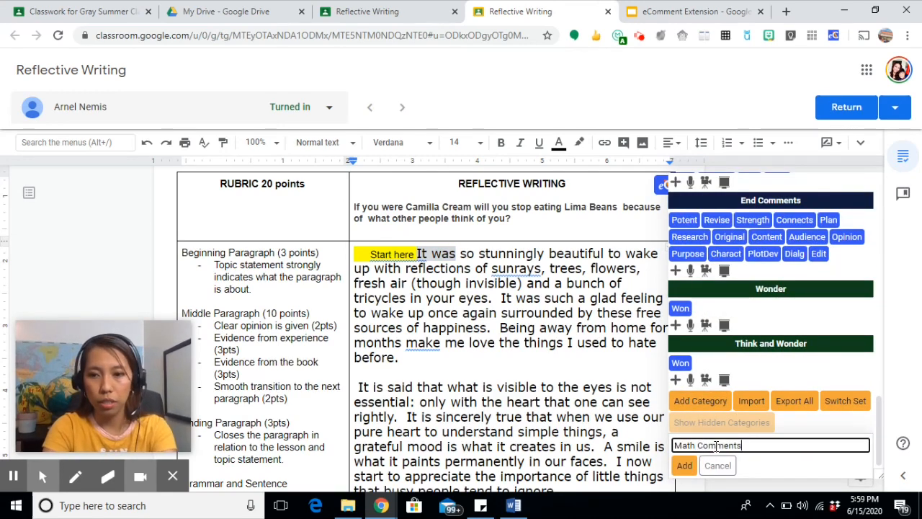
pyautogui.click(685, 465)
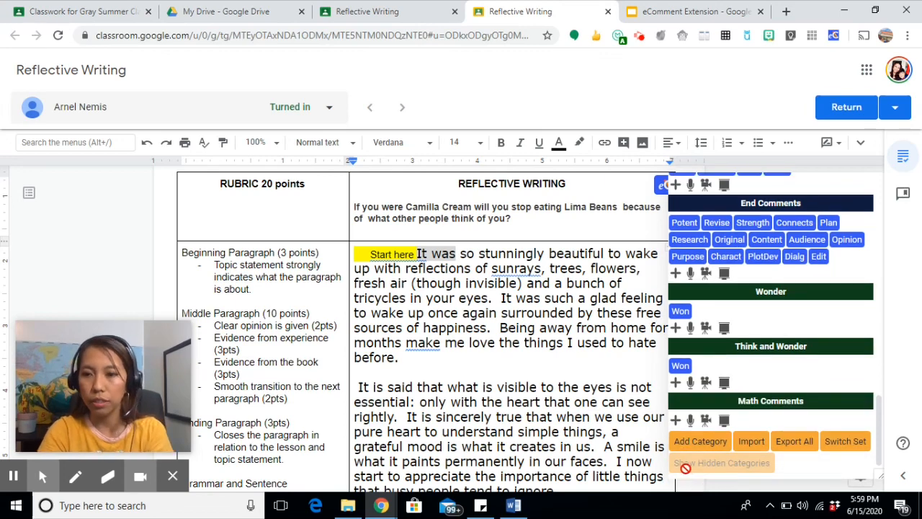
# Step: Add the comment "How did you arrive at this answer?" with the abbreviation "Sol" to the Math Comments category and save it
pyautogui.click(675, 420)
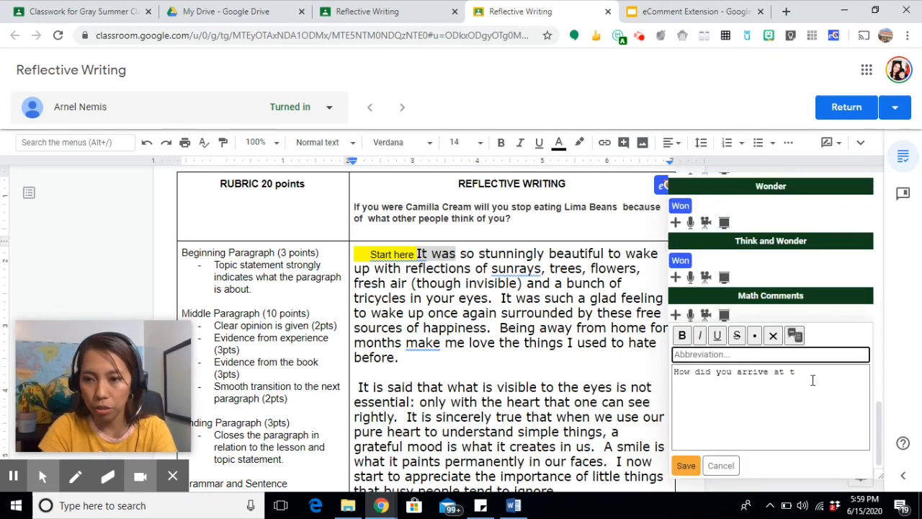
pyautogui.click(812, 372)
pyautogui.write('his answer?')
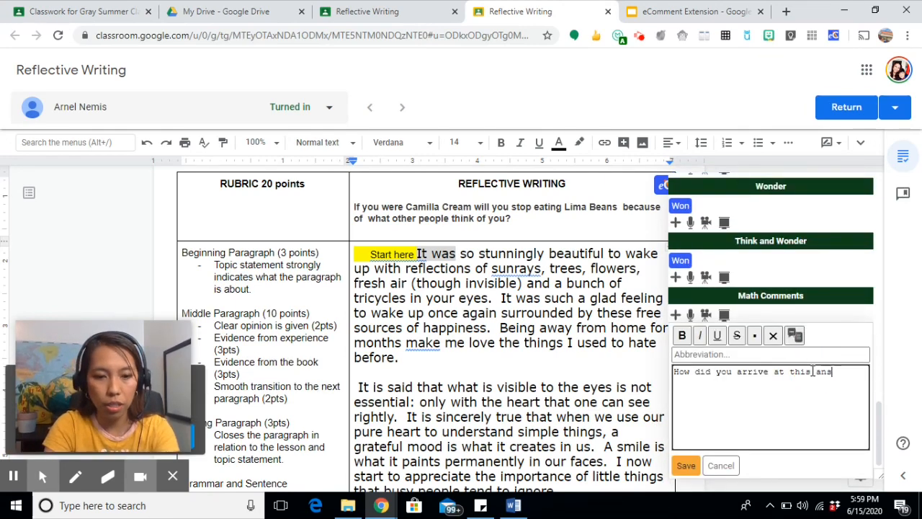
pyautogui.click(735, 354)
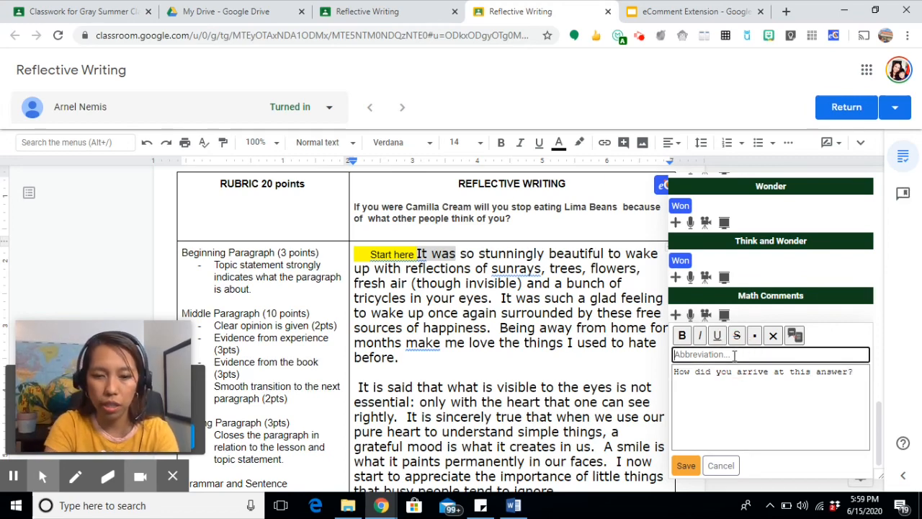
pyautogui.write('Sol')
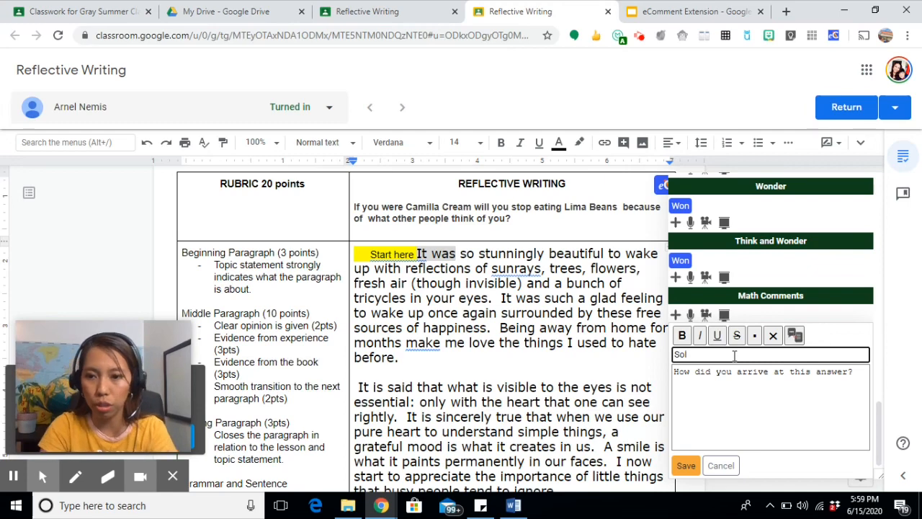
pyautogui.click(685, 465)
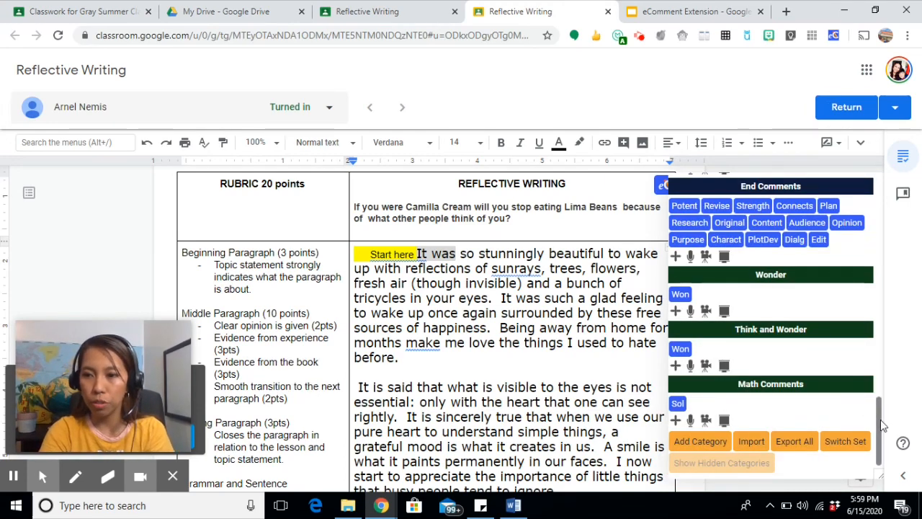
# Step: Insert the Run-on comment on the first paragraph's passage from "in your eyes" to "sources of happiness"
pyautogui.moveTo(882, 422); pyautogui.dragTo(892, 346)
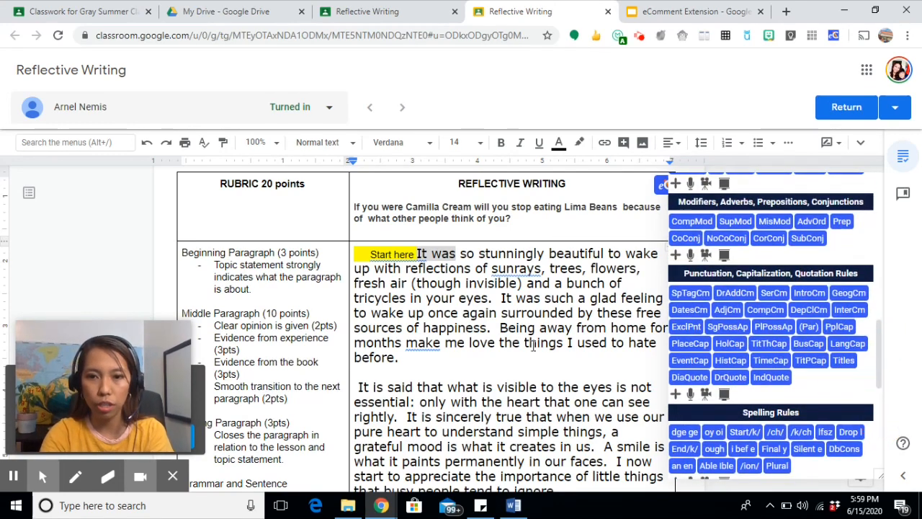
pyautogui.moveTo(493, 328); pyautogui.dragTo(392, 299)
pyautogui.moveTo(881, 353); pyautogui.dragTo(892, 282)
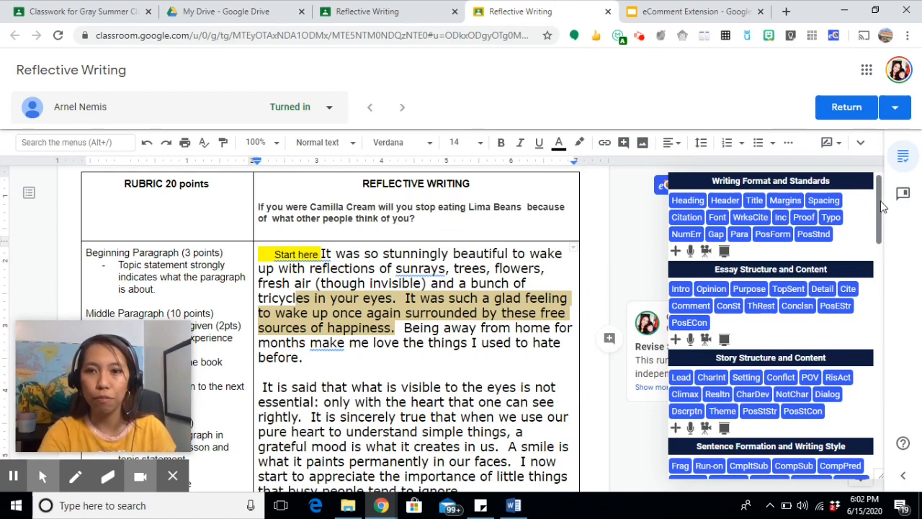
# Step: Record an audio comment for the second paragraph's opening, "It is said that… the heart that one", play it back and save it to the document
pyautogui.moveTo(502, 402); pyautogui.dragTo(265, 388)
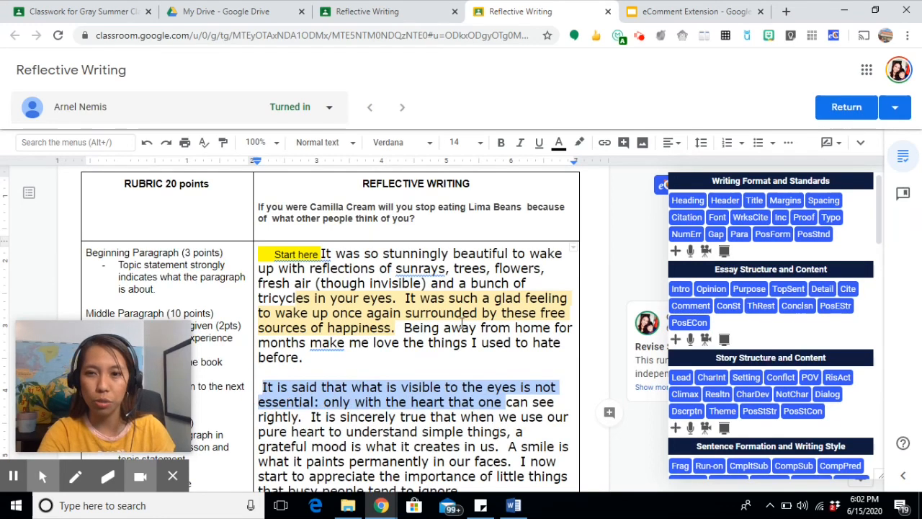
pyautogui.click(691, 251)
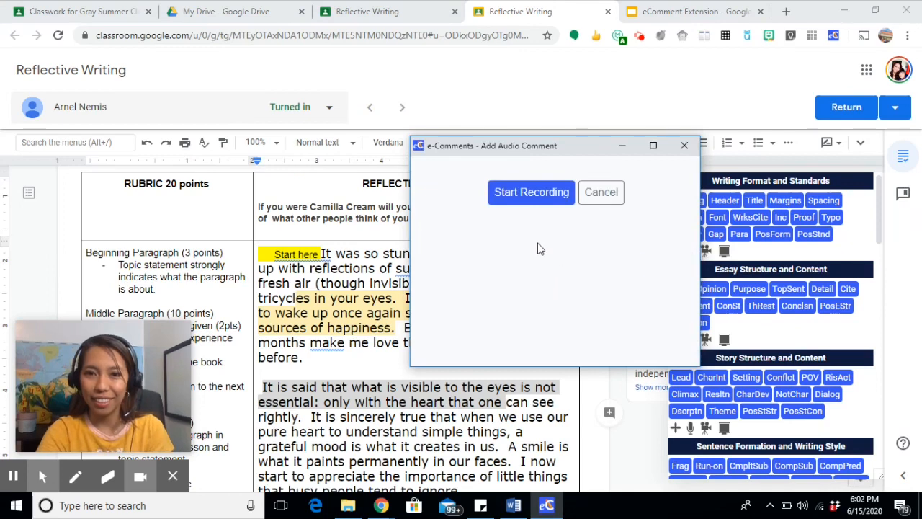
pyautogui.click(522, 196)
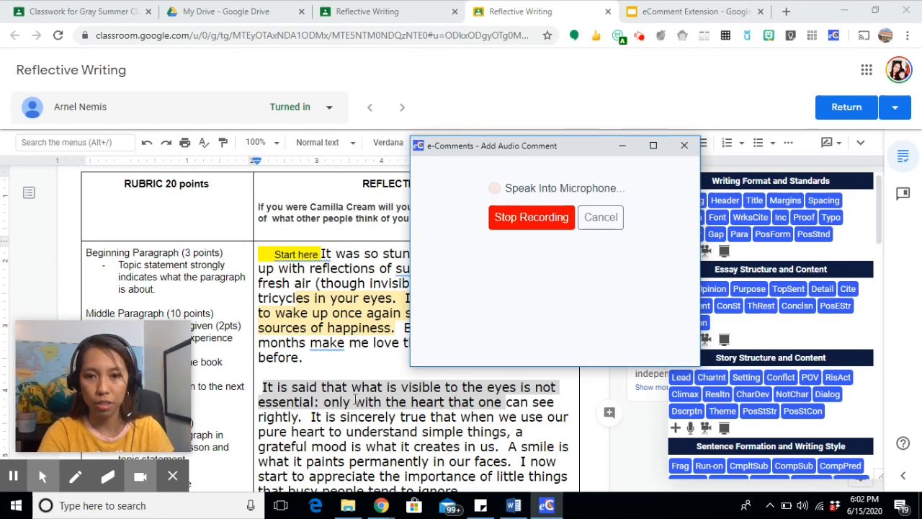
pyautogui.click(539, 222)
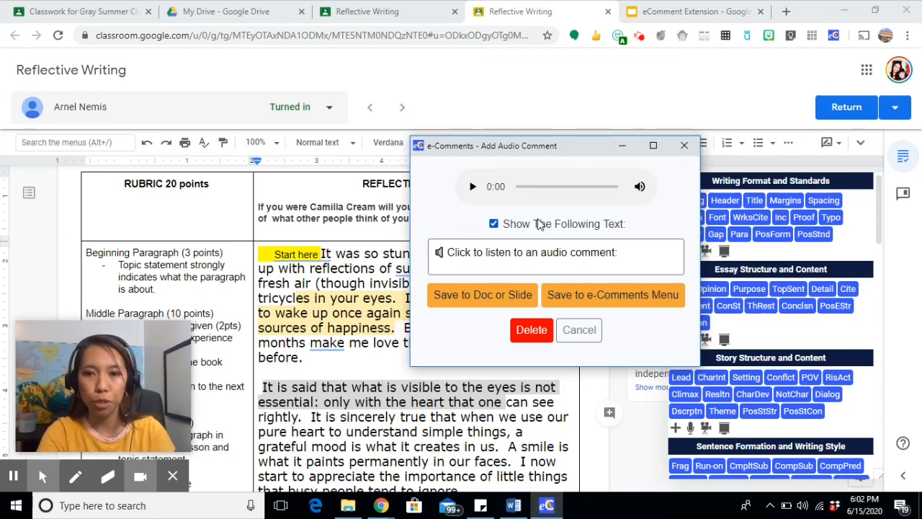
pyautogui.click(473, 186)
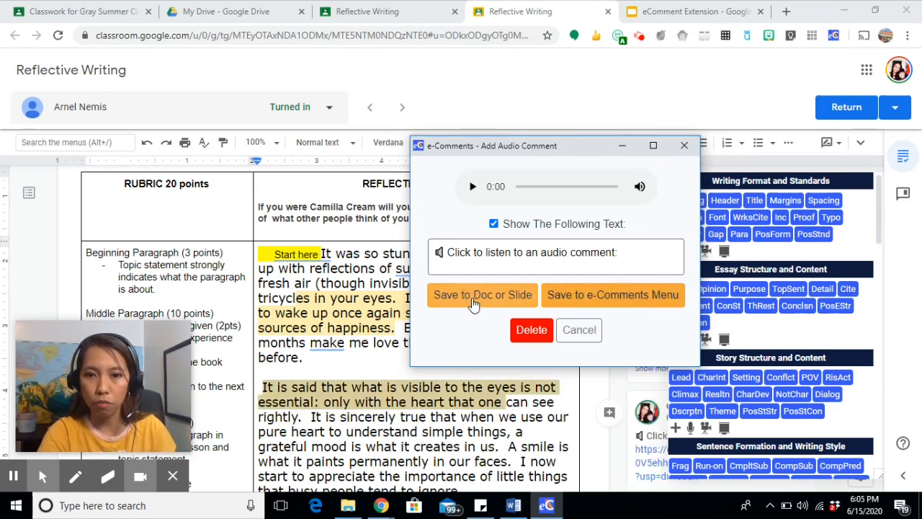
pyautogui.click(474, 302)
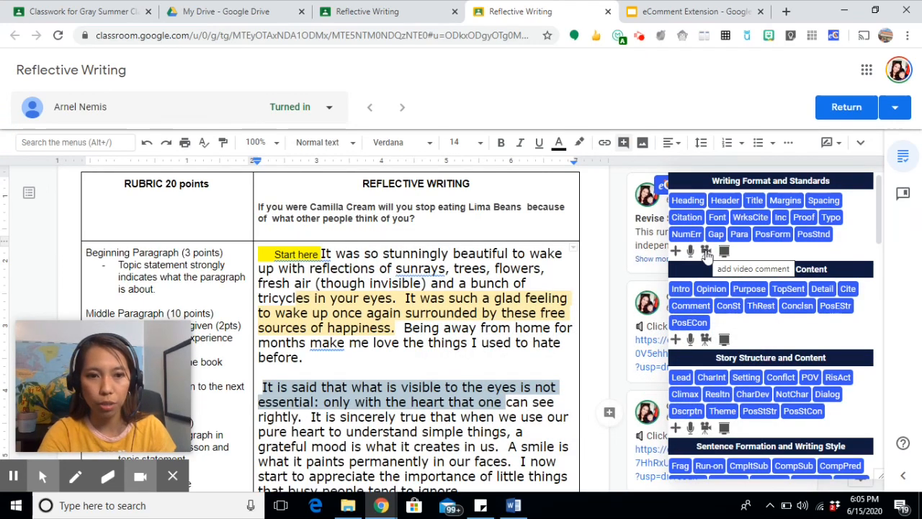
# Step: Record a video comment for the second paragraph's opening, allowing camera access, and save it to the document
pyautogui.click(706, 253)
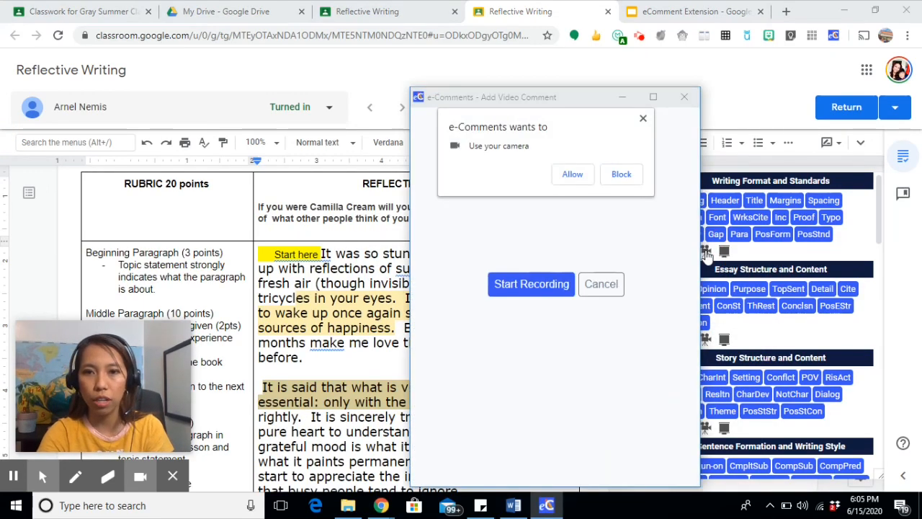
pyautogui.click(571, 174)
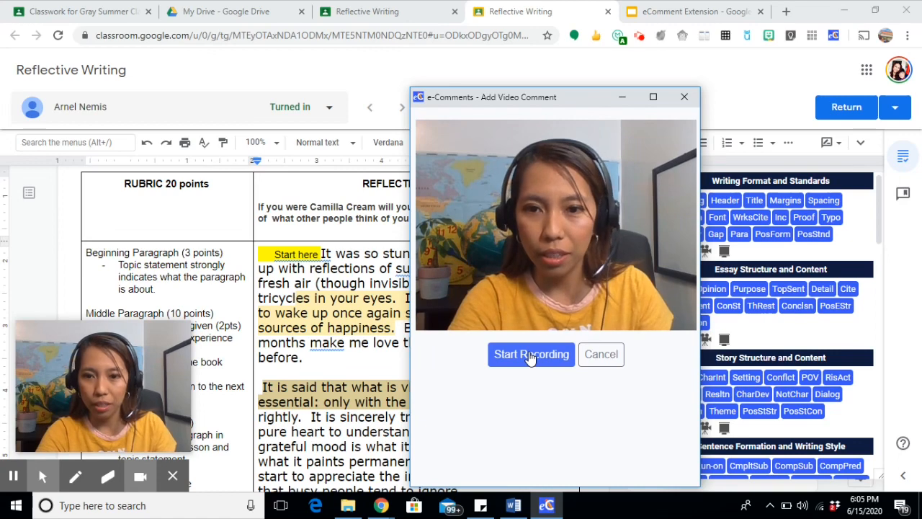
pyautogui.click(531, 356)
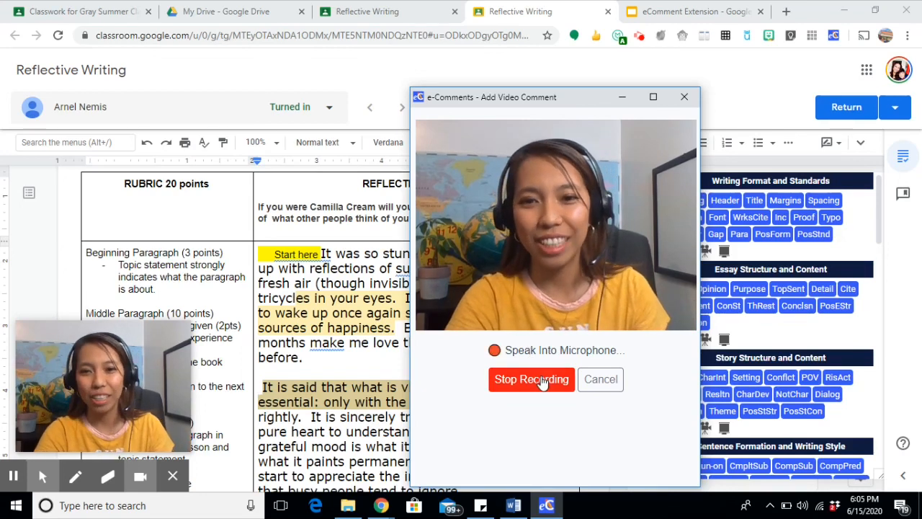
pyautogui.click(533, 379)
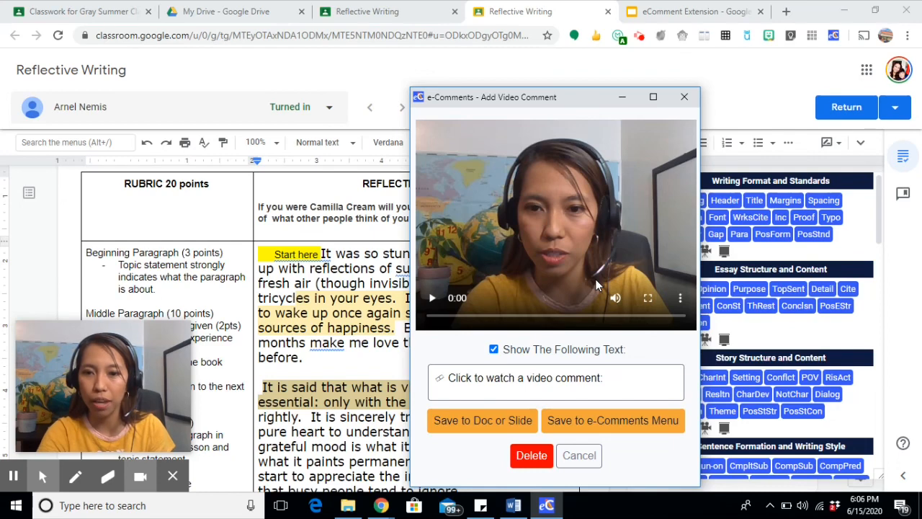
pyautogui.click(487, 425)
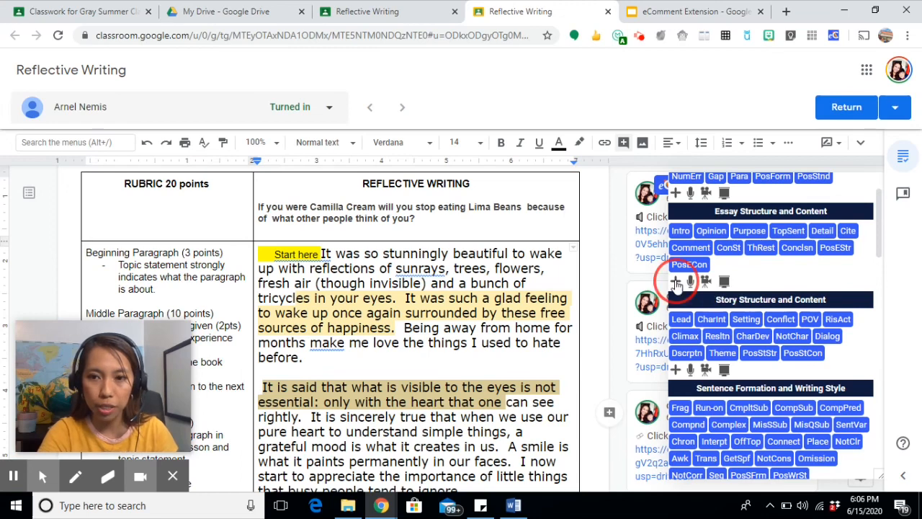
# Step: Dictate a new Essay Structure and Content comment asking the student to add more details, deleting the stray opening word "see", and end dictation
pyautogui.click(676, 281)
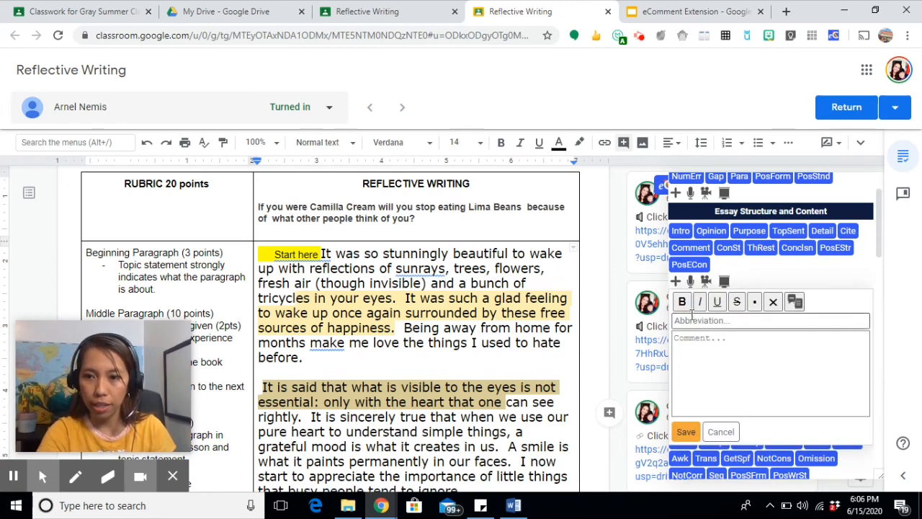
pyautogui.click(795, 302)
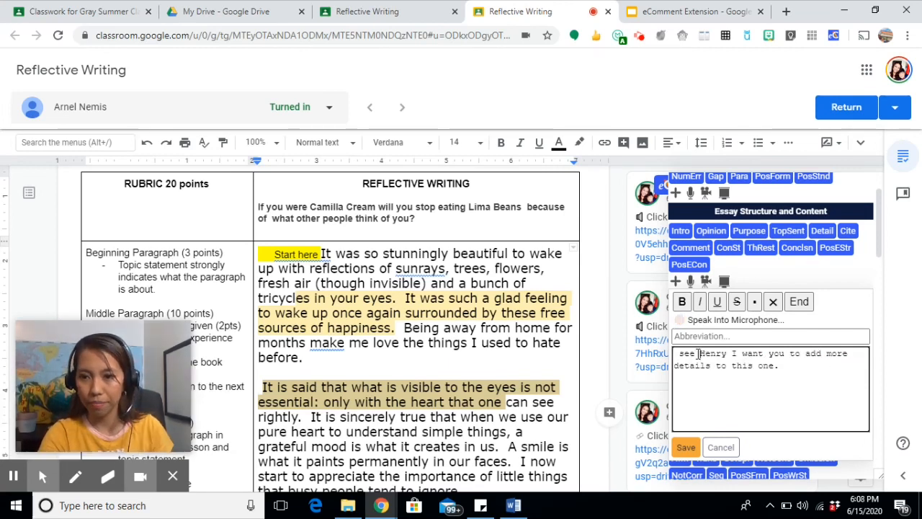
pyautogui.moveTo(697, 355); pyautogui.dragTo(668, 357)
pyautogui.press('BackSpace')
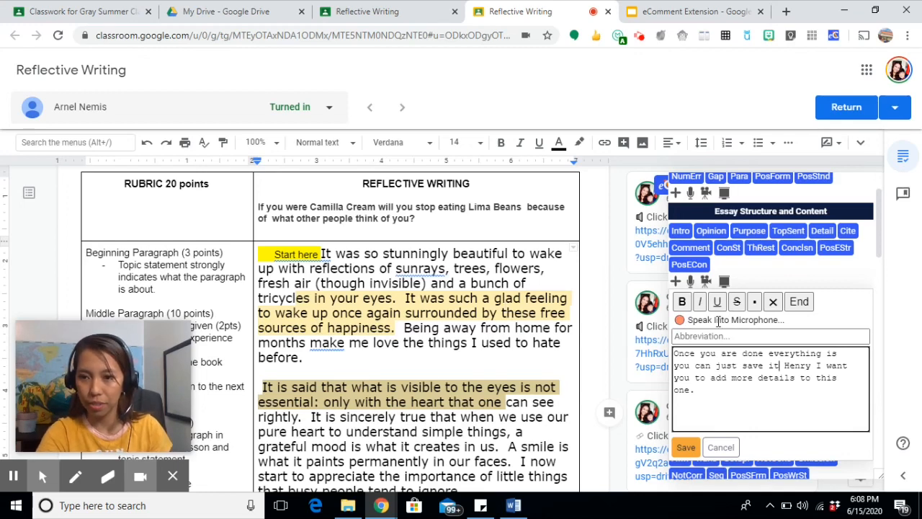
pyautogui.click(800, 303)
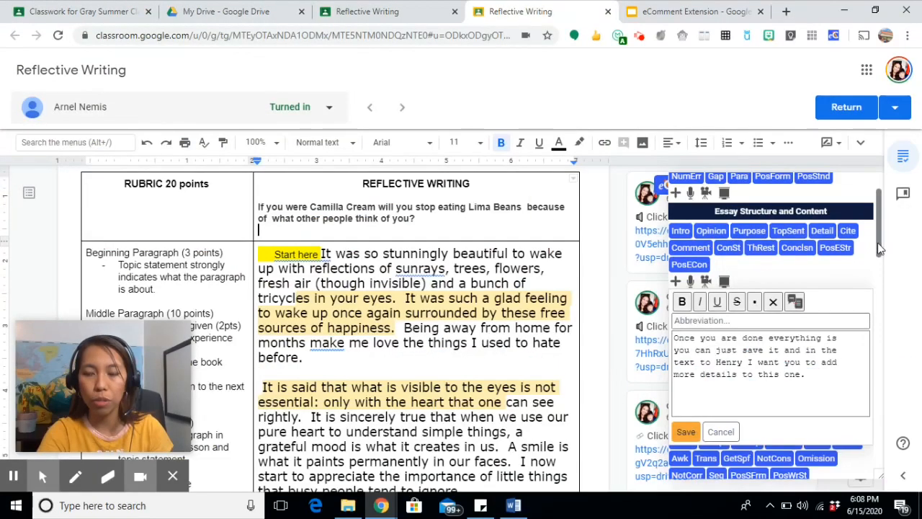
pyautogui.moveTo(879, 248); pyautogui.dragTo(878, 217)
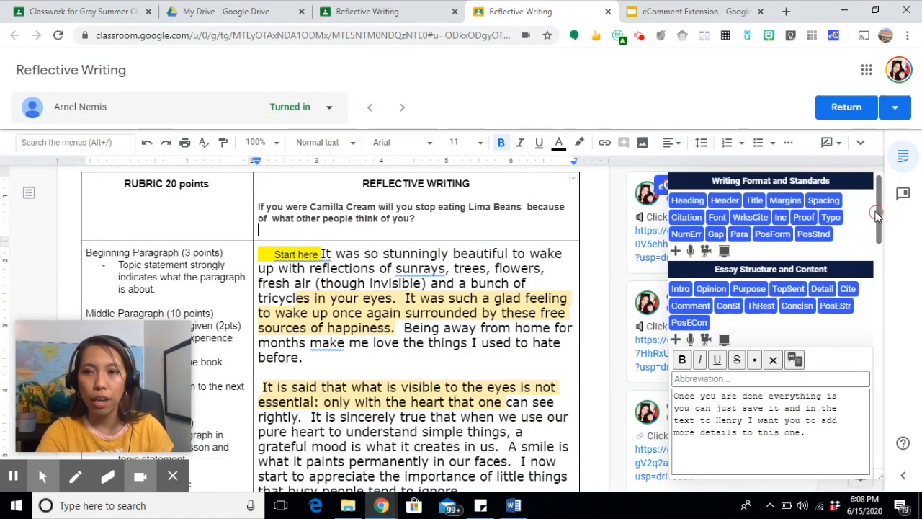
pyautogui.scroll(-5, 878, 212)
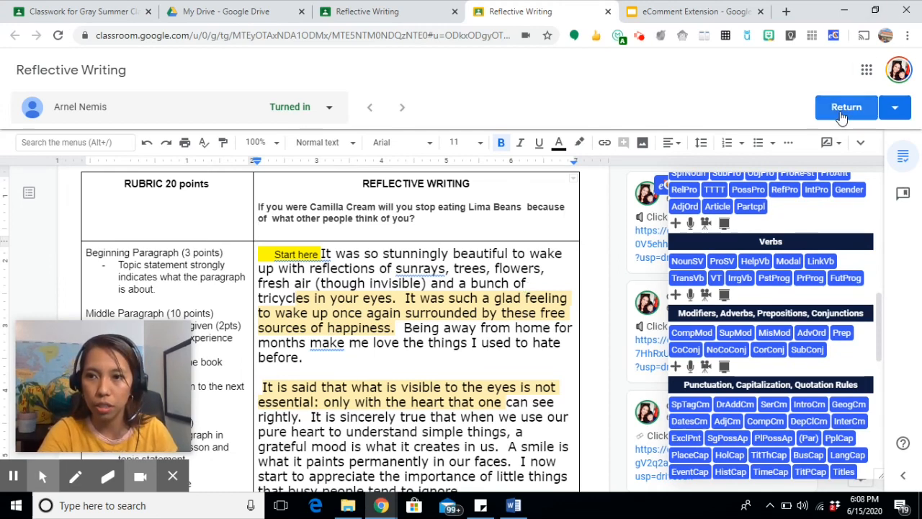
# Step: Open the Reflective Writing document attached to the assignment on the student's Classwork page
pyautogui.click(362, 165)
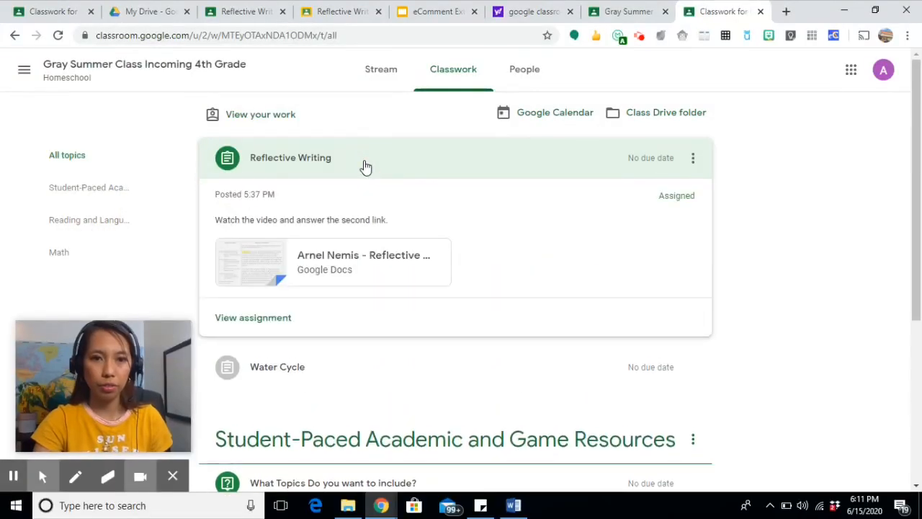
pyautogui.click(385, 277)
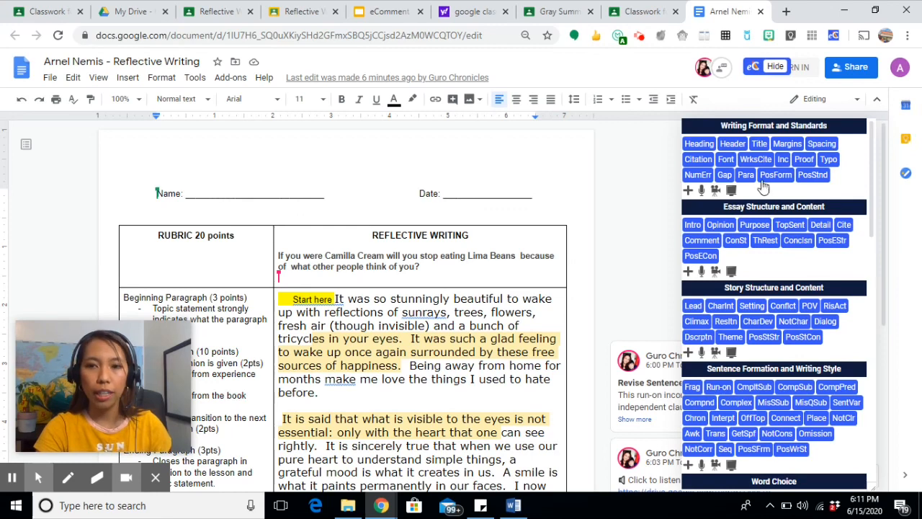
pyautogui.moveTo(872, 156); pyautogui.dragTo(872, 157)
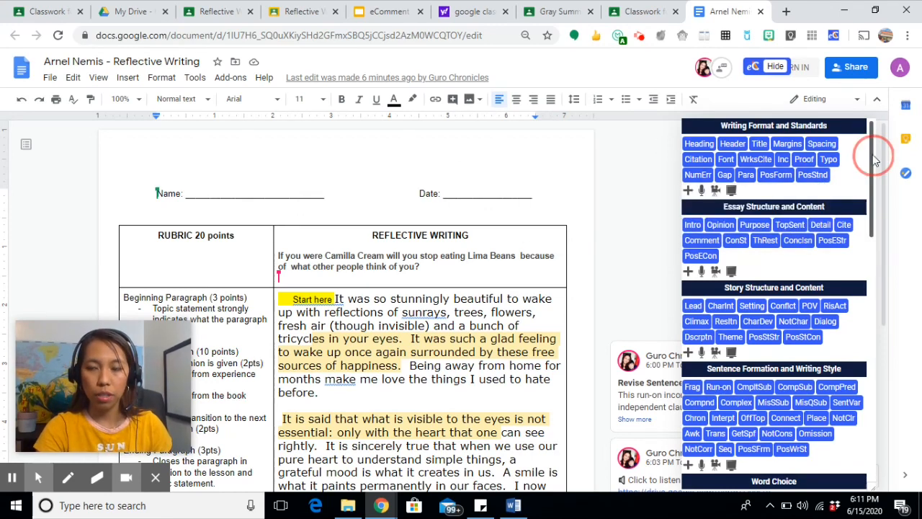
# Step: Play the first audio comment attached to the student's document, then close its player
pyautogui.click(885, 172)
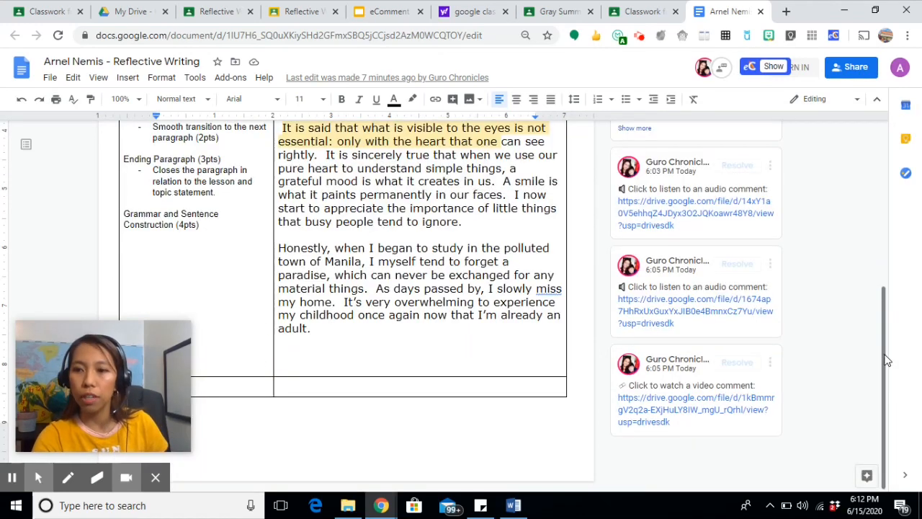
pyautogui.moveTo(888, 360); pyautogui.dragTo(892, 353)
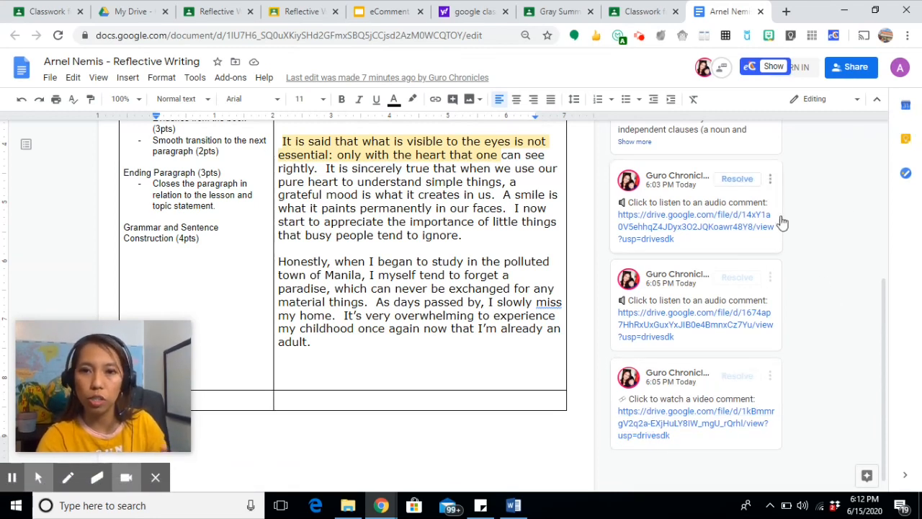
pyautogui.click(716, 216)
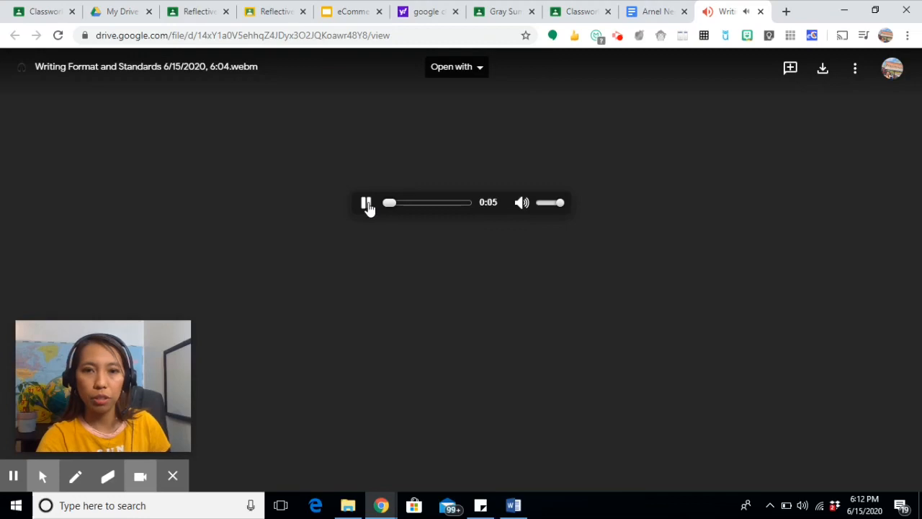
pyautogui.click(760, 11)
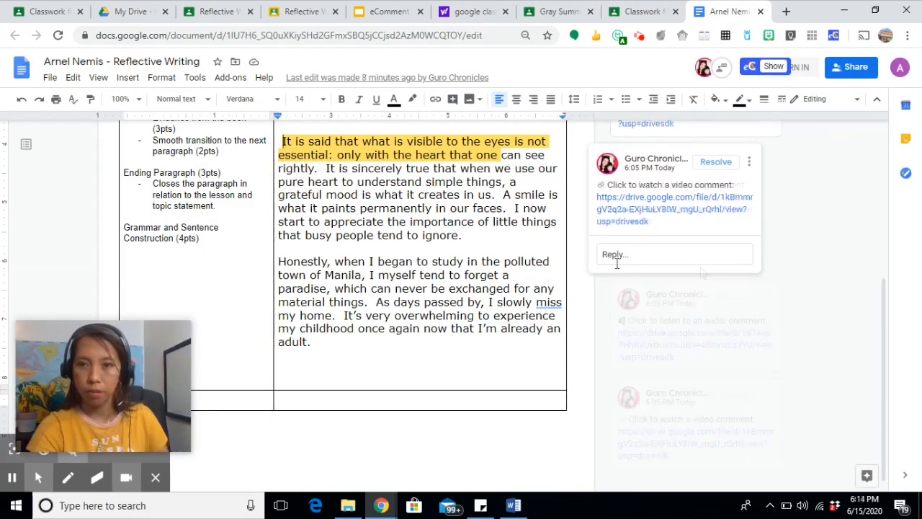
# Step: Download the video comment's webm file to the Vlog folder and watch it in VLC media player, declining the player update
pyautogui.click(705, 210)
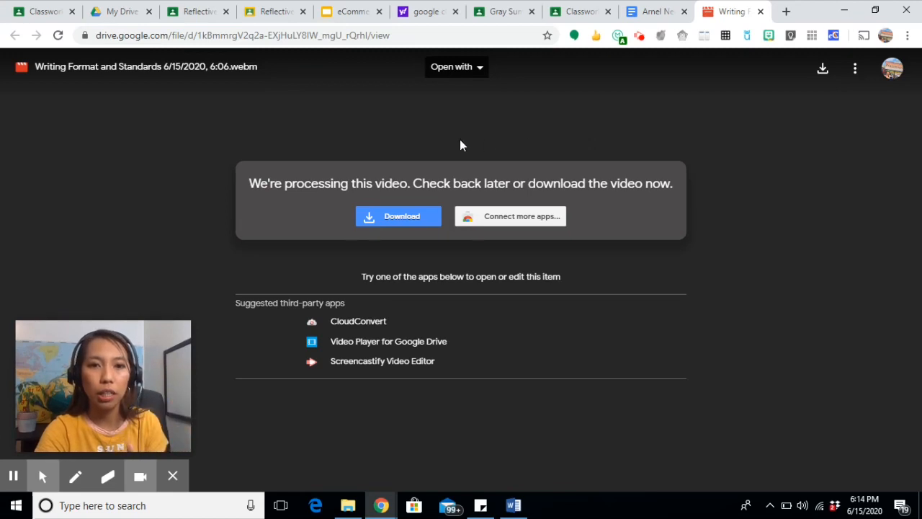
pyautogui.click(404, 216)
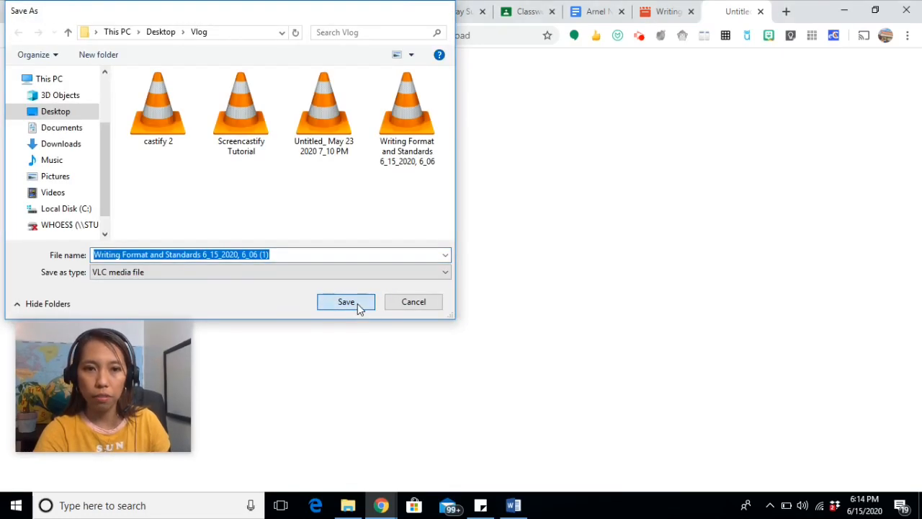
pyautogui.click(346, 302)
pyautogui.click(106, 477)
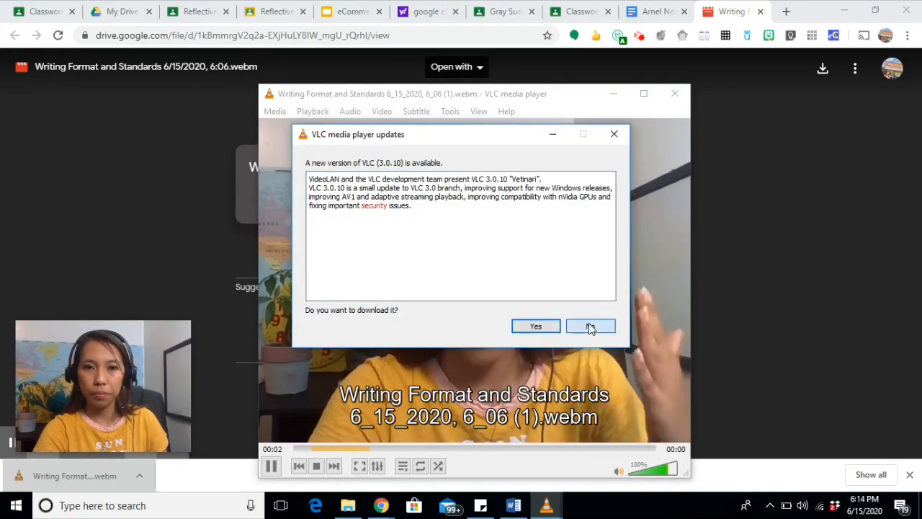
pyautogui.click(582, 327)
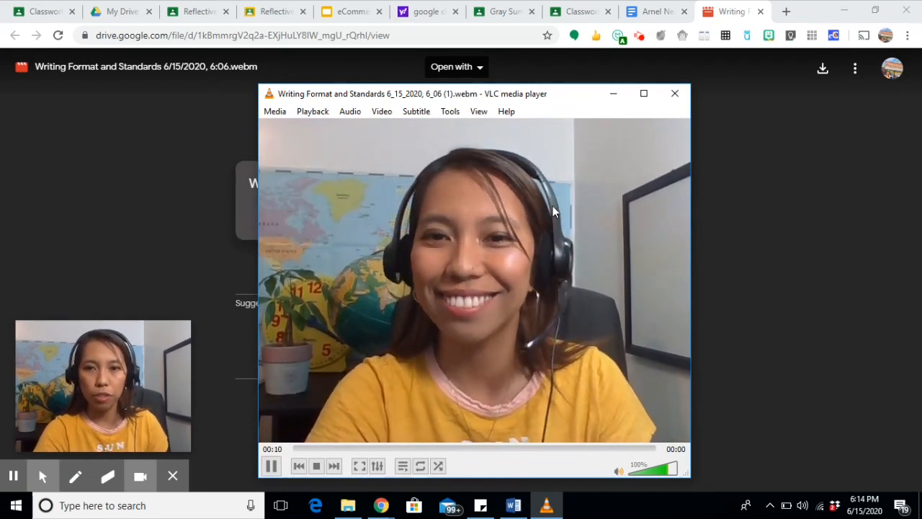
pyautogui.click(675, 94)
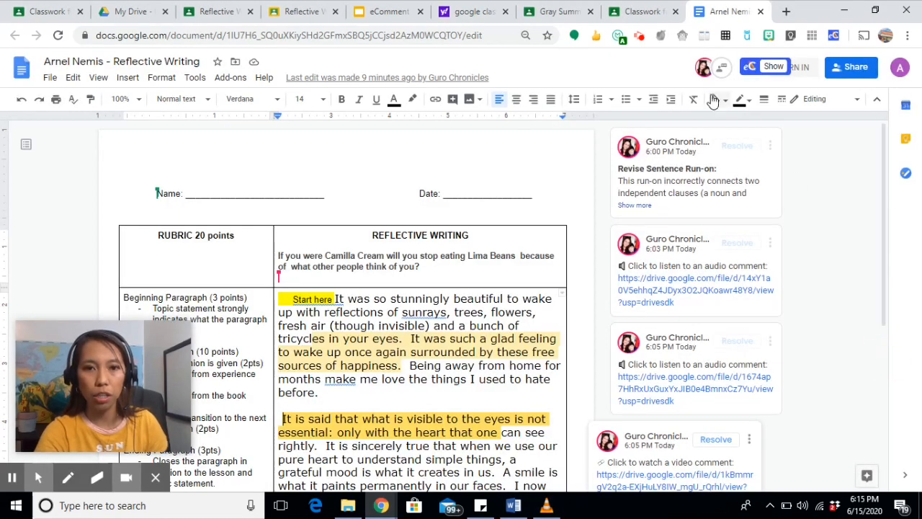
# Step: Move the eComment bar clear of the Turn In control and turn in the Reflective Writing document
pyautogui.moveTo(756, 70); pyautogui.dragTo(604, 68)
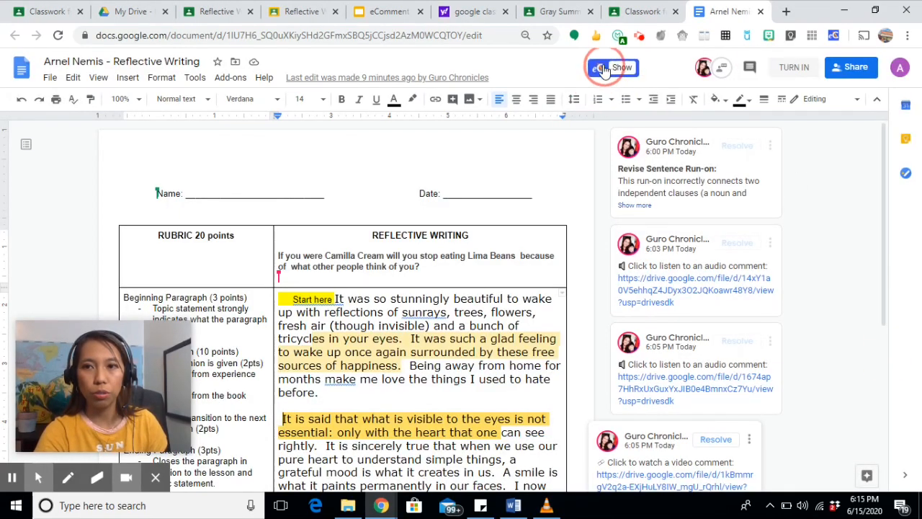
pyautogui.click(792, 70)
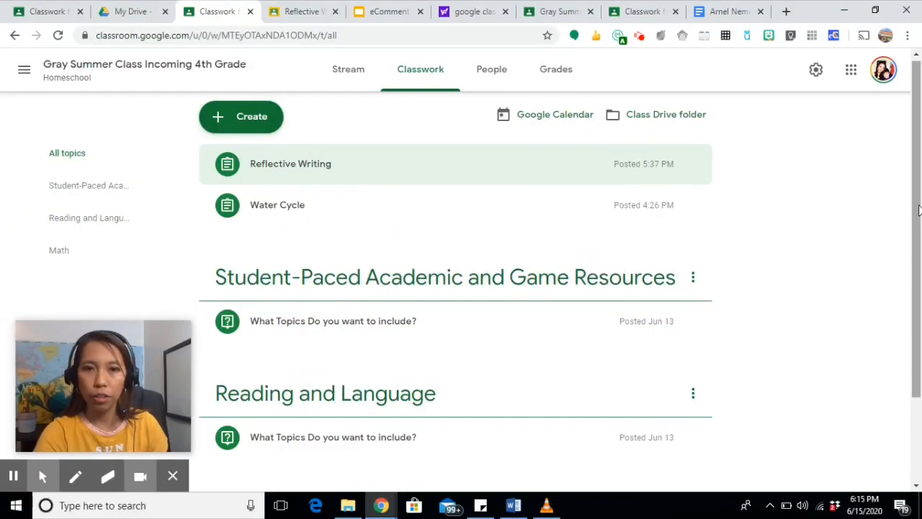
# Step: Open the student's turned-in Water Cycle slides from the teacher's Classwork page and collapse the grading sidebar
pyautogui.click(373, 213)
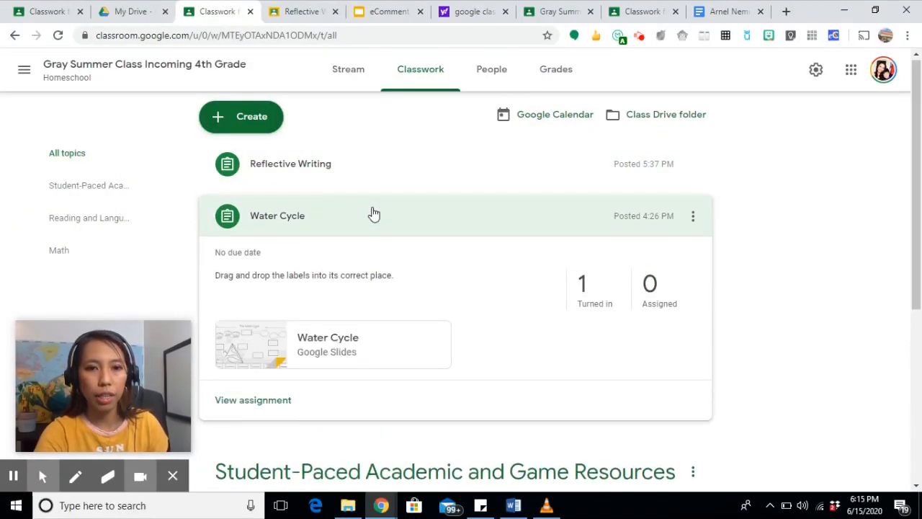
pyautogui.click(548, 293)
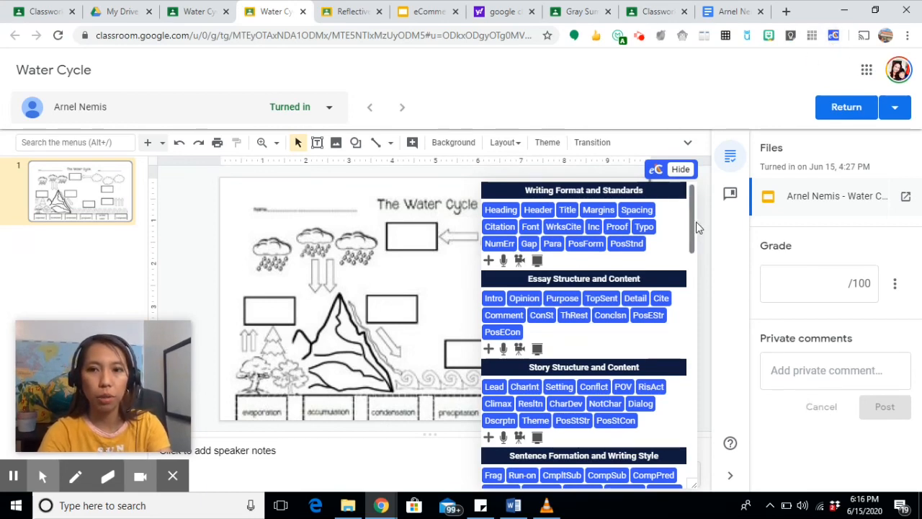
pyautogui.click(681, 171)
pyautogui.click(681, 172)
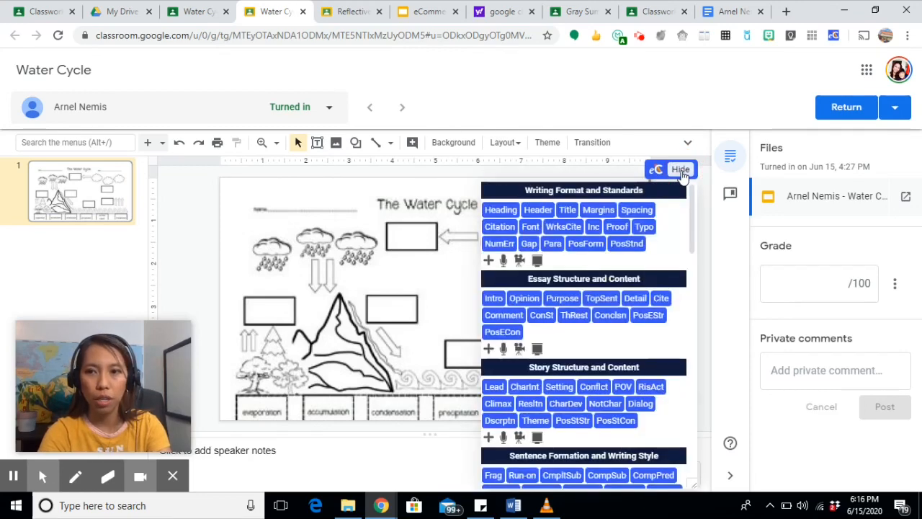
pyautogui.click(732, 481)
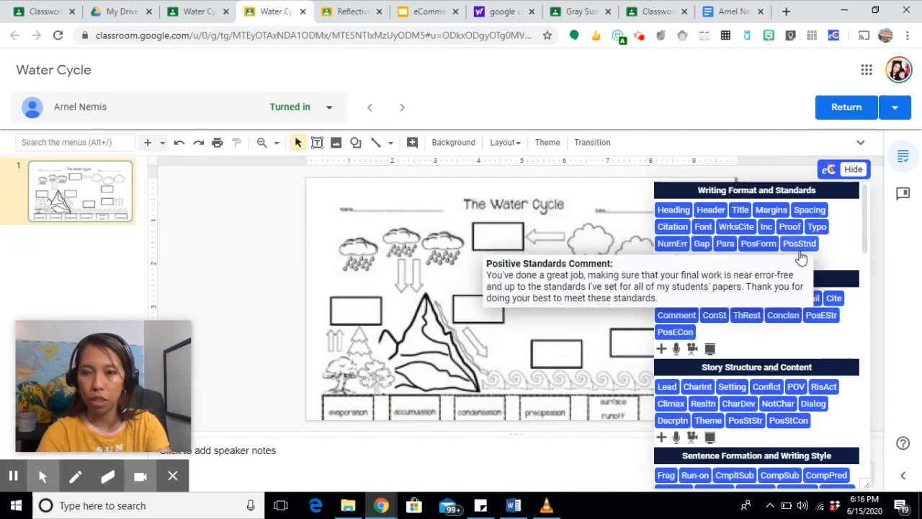